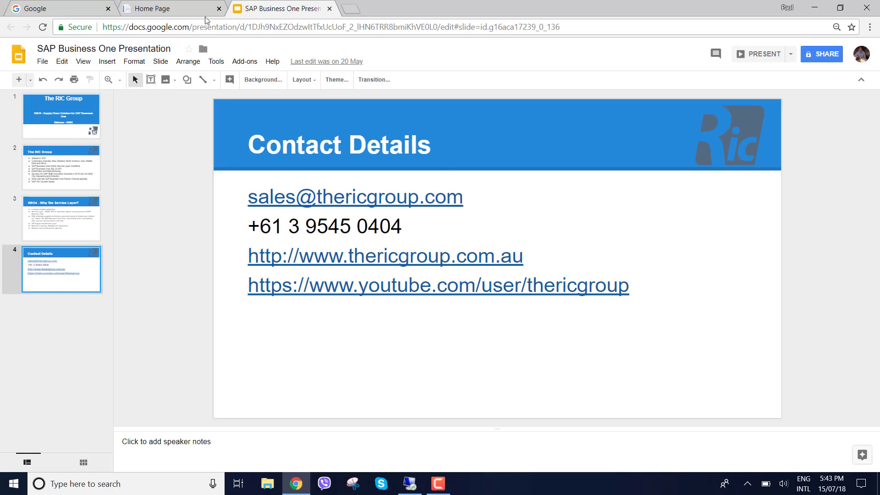
- In the TBO4 tab, open Goods Receipt > Receipt From Production and scan the listed orders
left_click(197, 4)
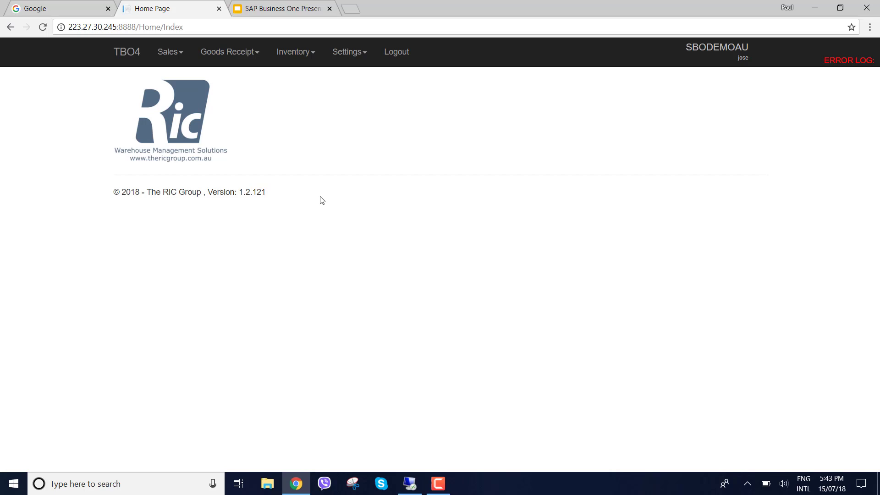
left_click(243, 54)
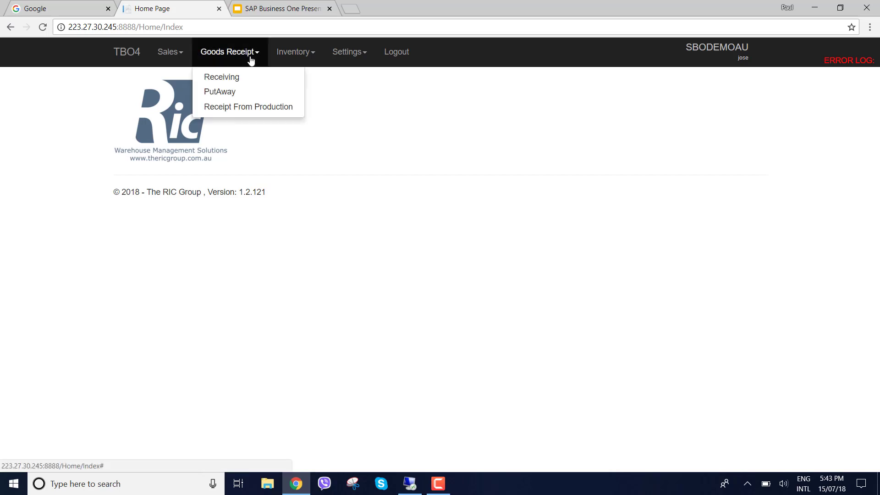
left_click(239, 105)
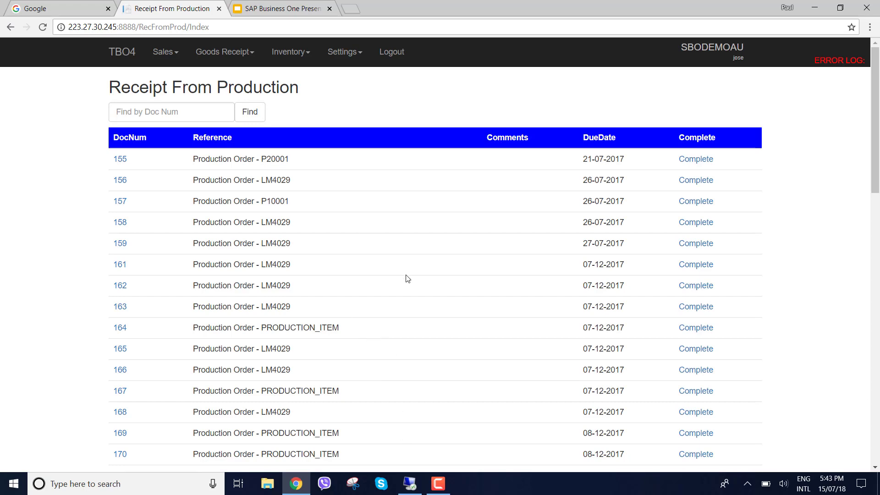
scroll(406, 275, "down", 7)
scroll(407, 278, "up", 7)
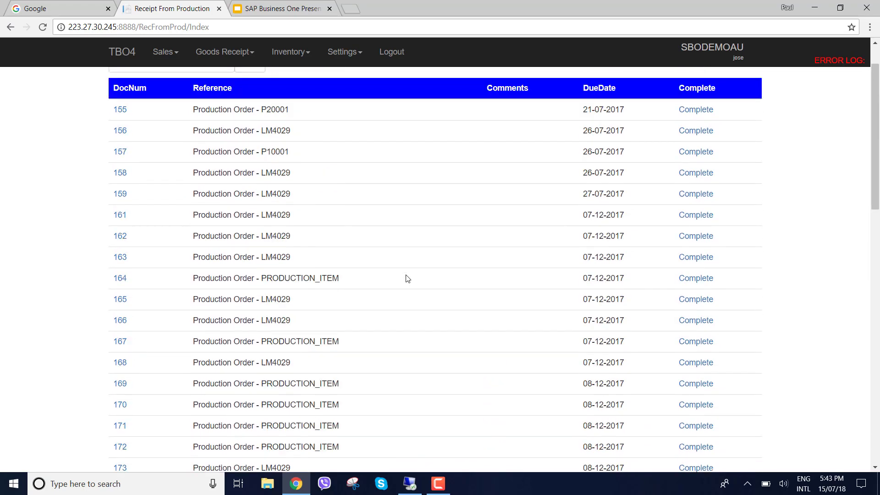
- Close the old receipt document, relationship map and production order in SAP Business One
left_click(410, 484)
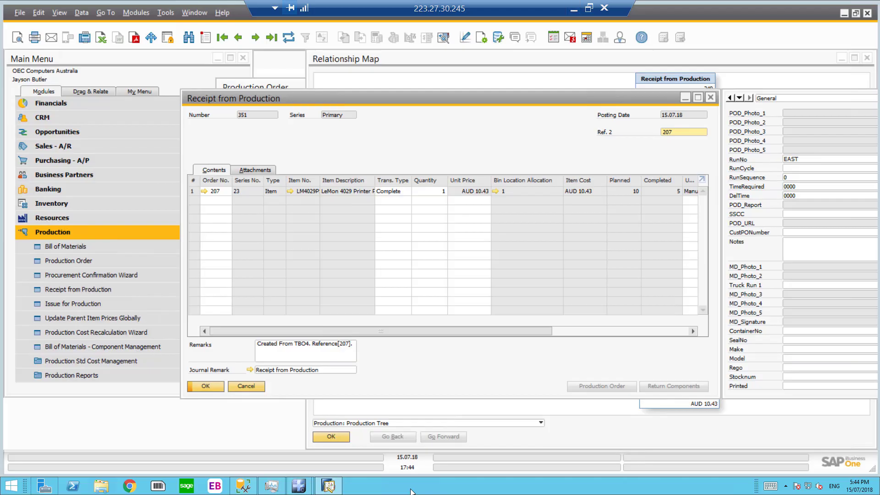
left_click(709, 98)
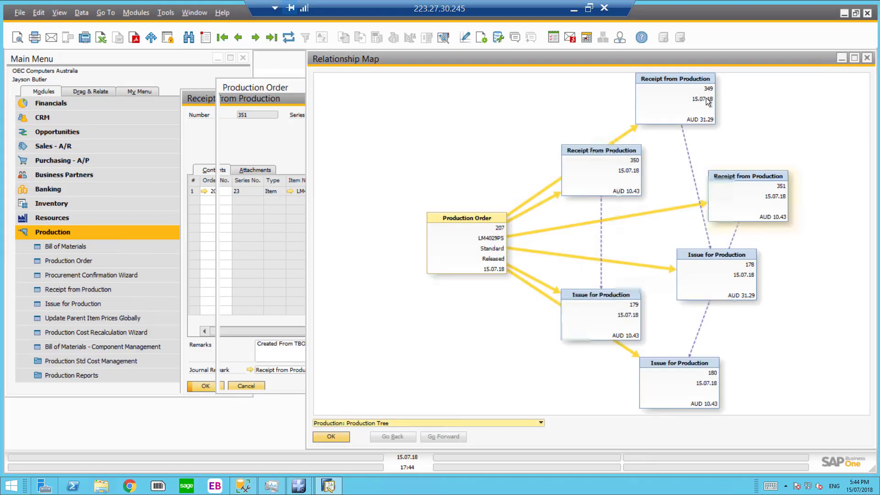
left_click(867, 58)
left_click(731, 86)
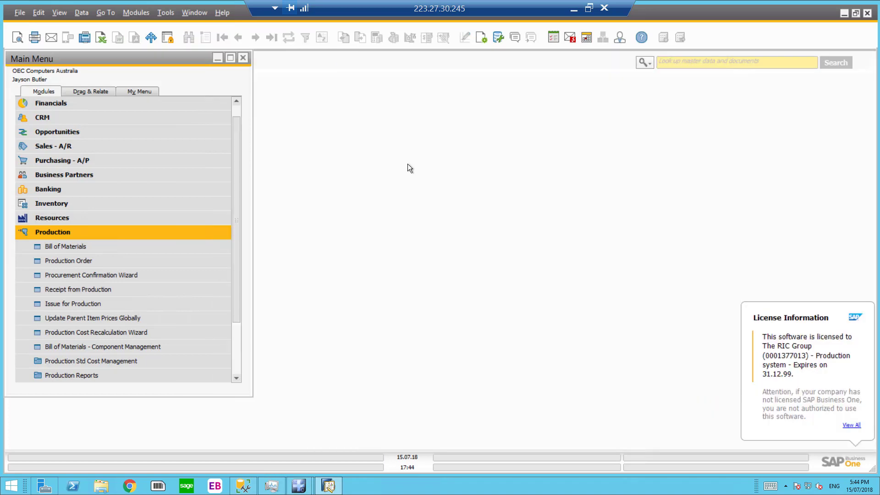
- Create a production order for 4 LeMon 4029 Printers (LM4029) and reload it as order 208
left_click(86, 261)
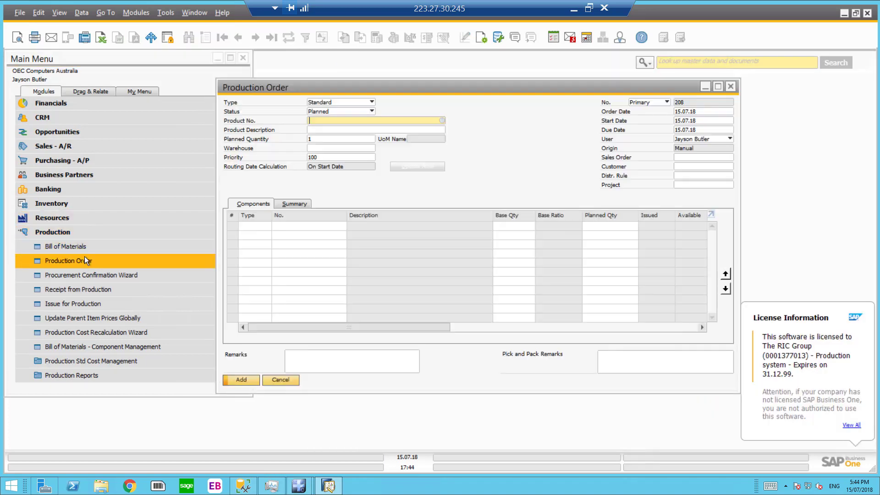
key("Tab")
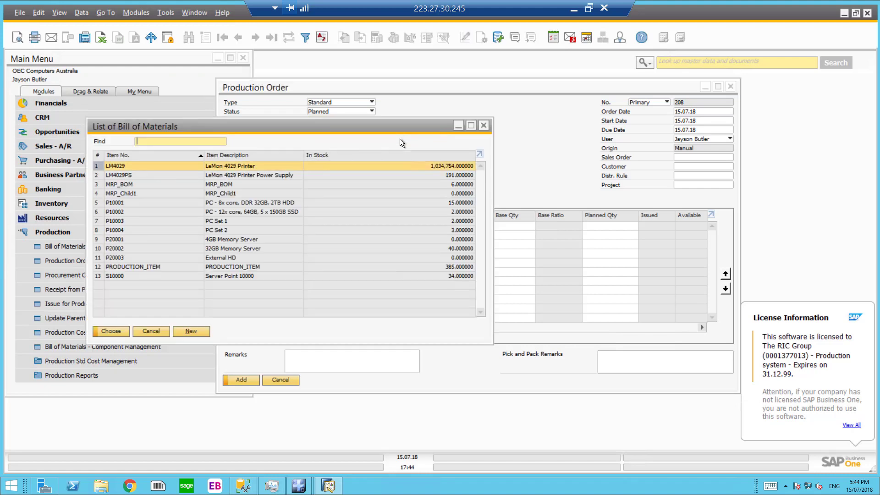
double_click(265, 166)
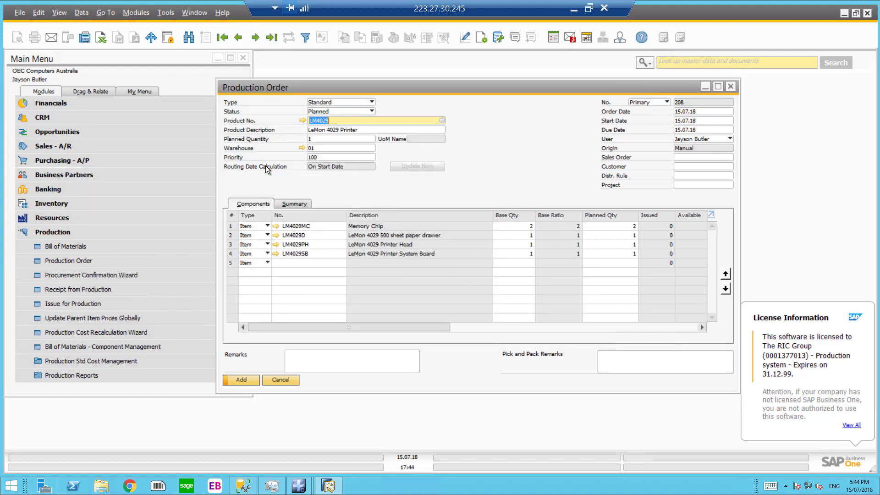
key("Tab")
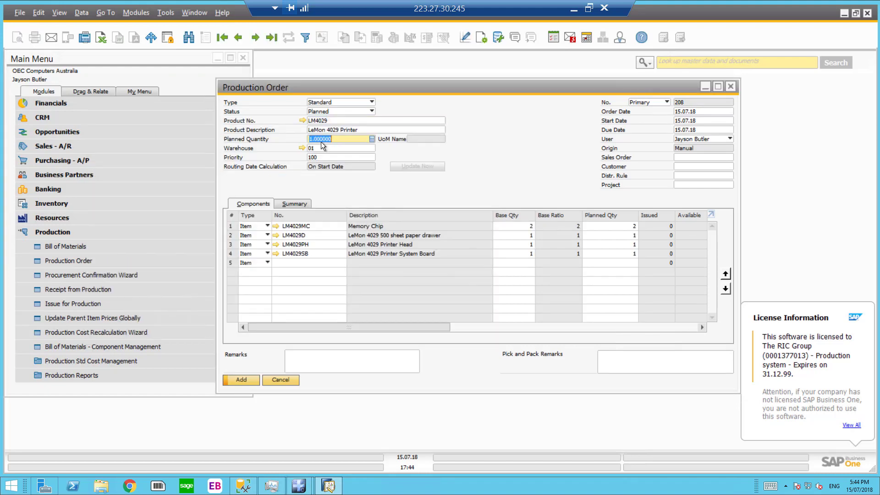
type("4")
left_click(235, 378)
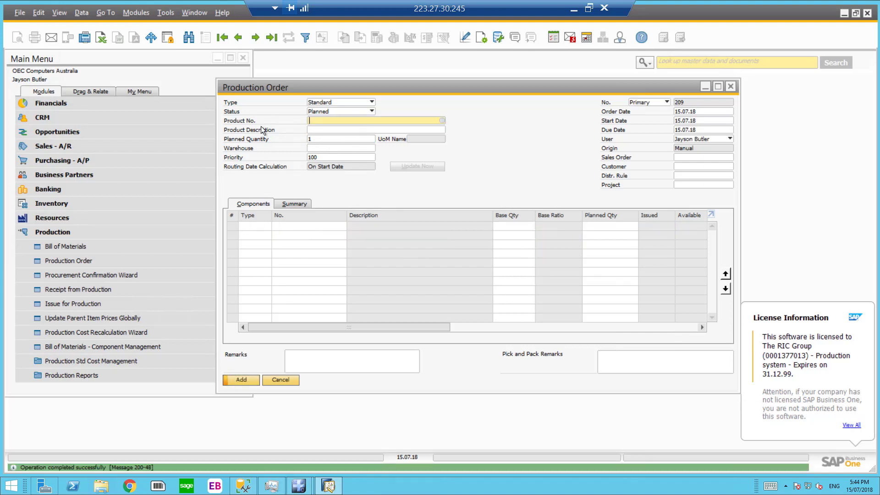
left_click(272, 37)
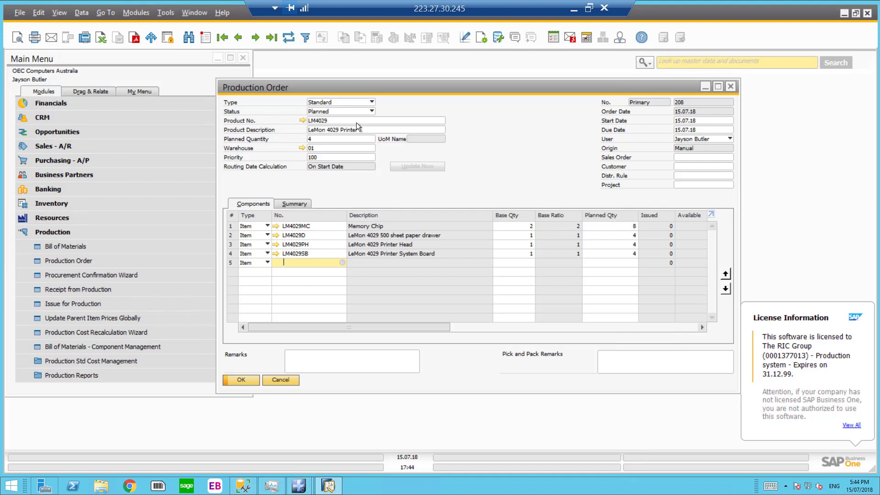
- Change order 208's status to Released, update it, and reopen it as the last record
left_click(350, 109)
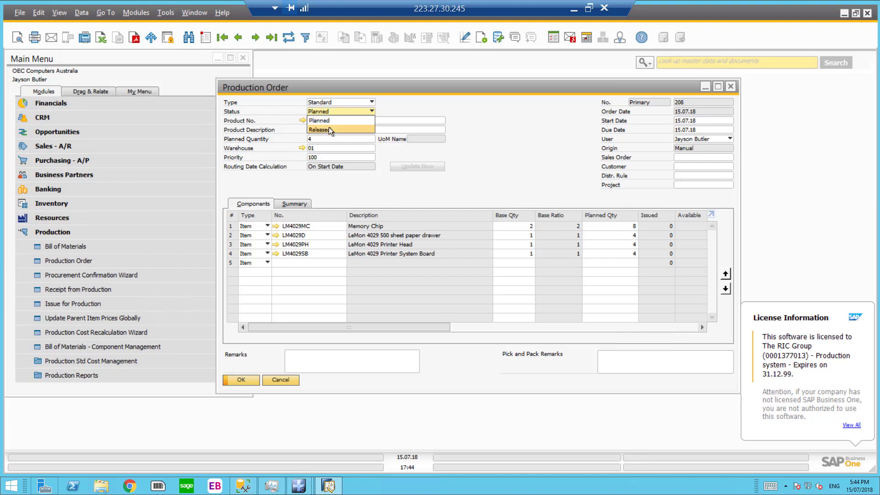
left_click(329, 128)
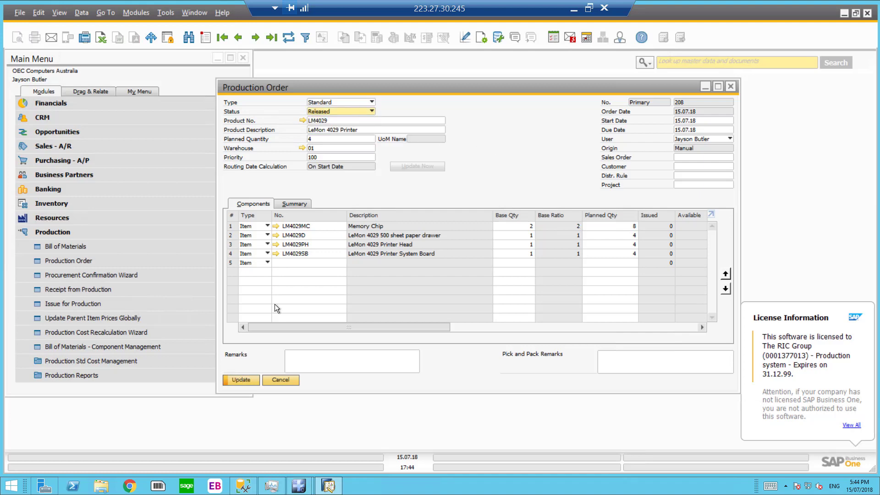
left_click(238, 380)
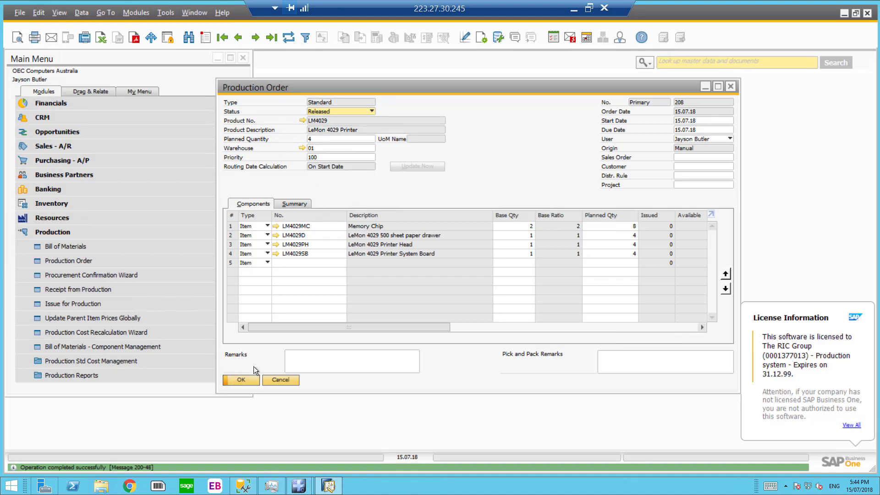
left_click(249, 383)
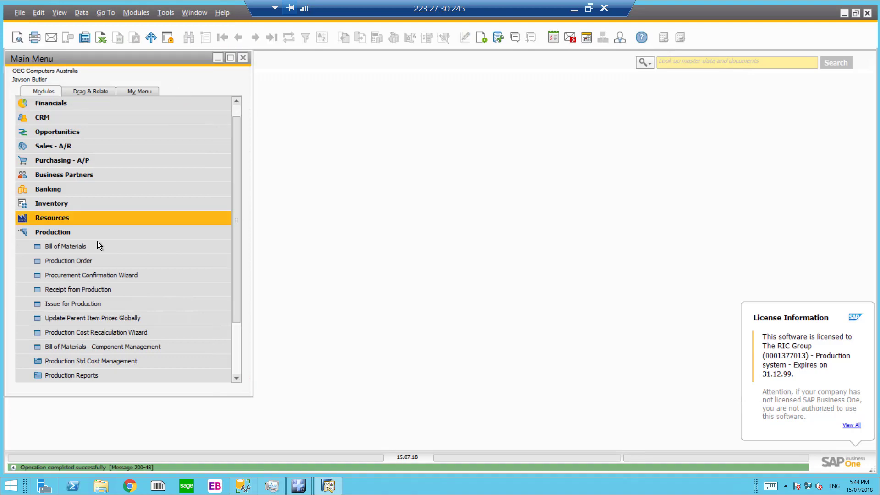
left_click(93, 260)
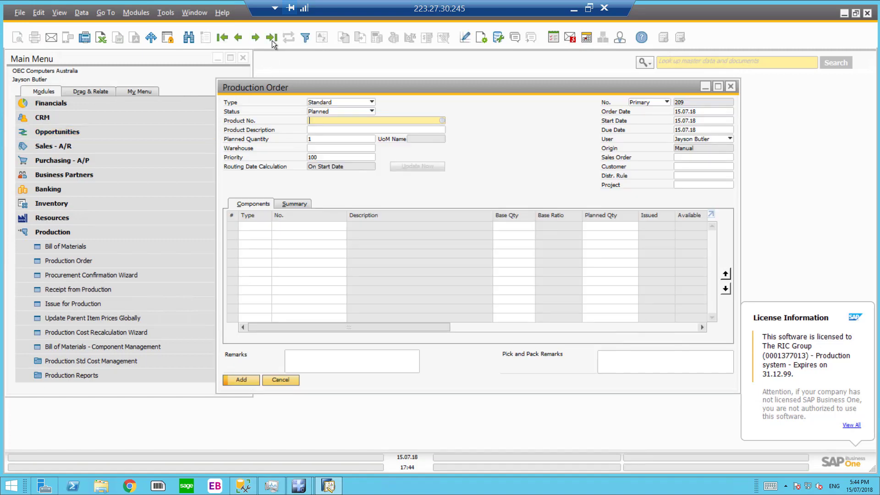
left_click(272, 40)
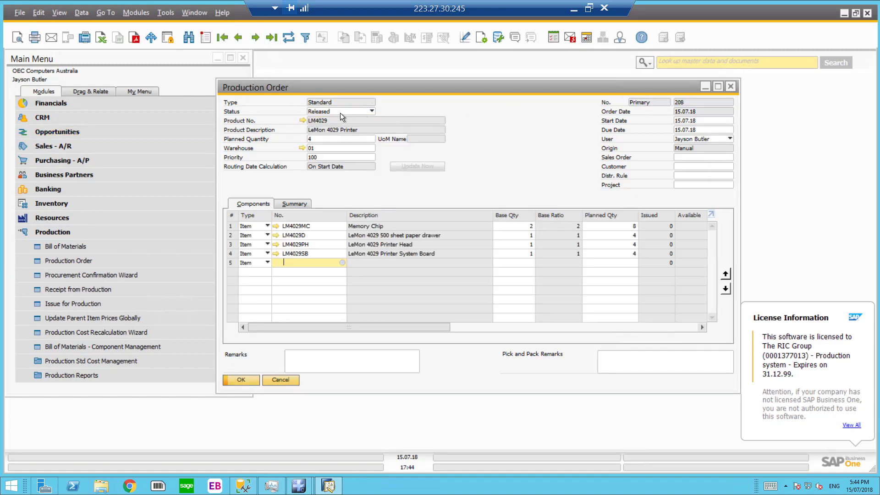
- Reload TBO4's Receipt From Production list so the newly released order appears
left_click(574, 9)
scroll(503, 294, "down", 10)
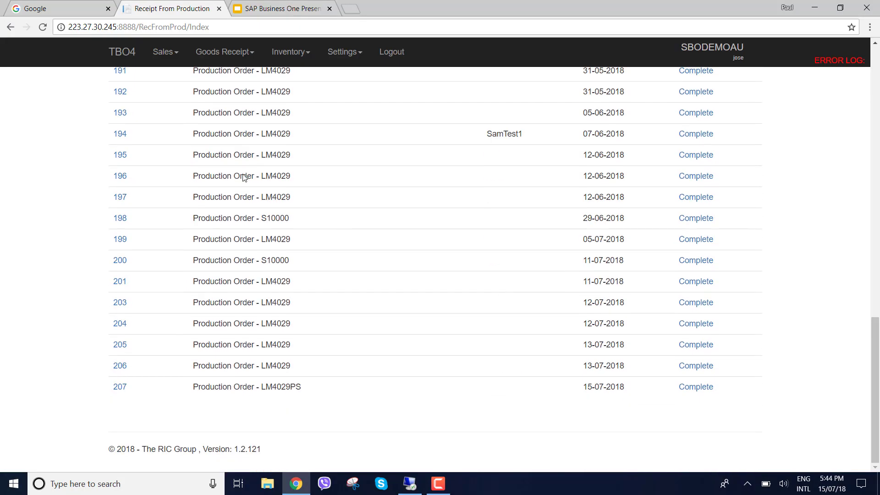
scroll(243, 176, "up", 15)
left_click(43, 28)
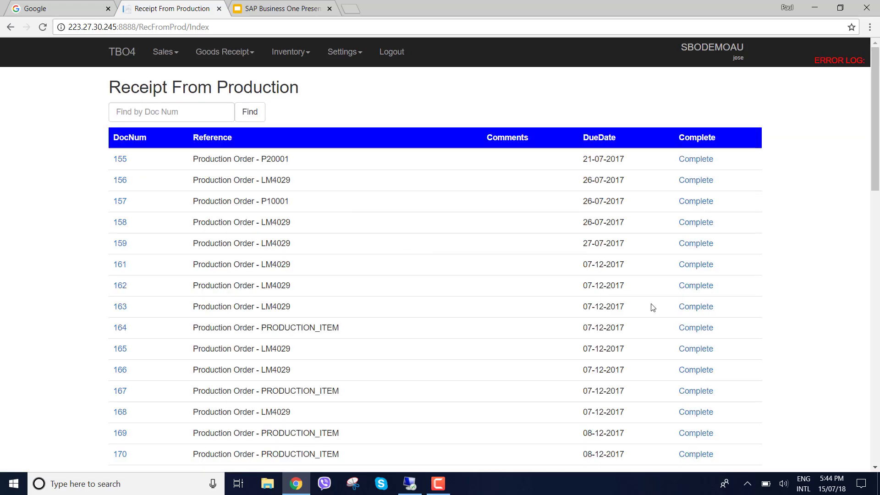
scroll(652, 305, "down", 15)
scroll(653, 307, "down", 1)
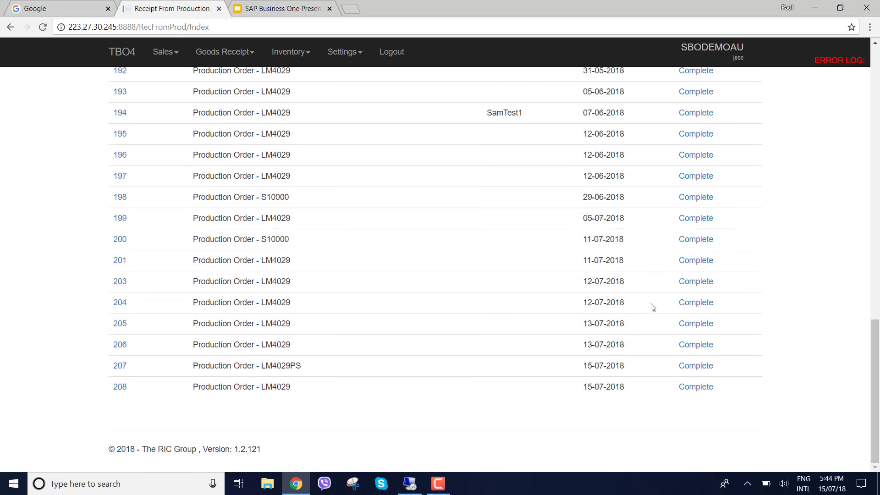
scroll(651, 305, "up", 16)
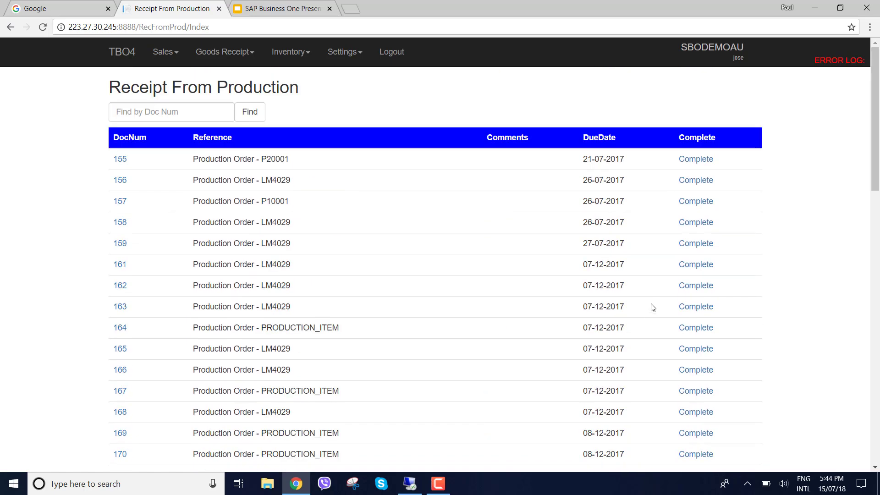
- Filter the list by Doc Num 208
left_click(189, 118)
type("208")
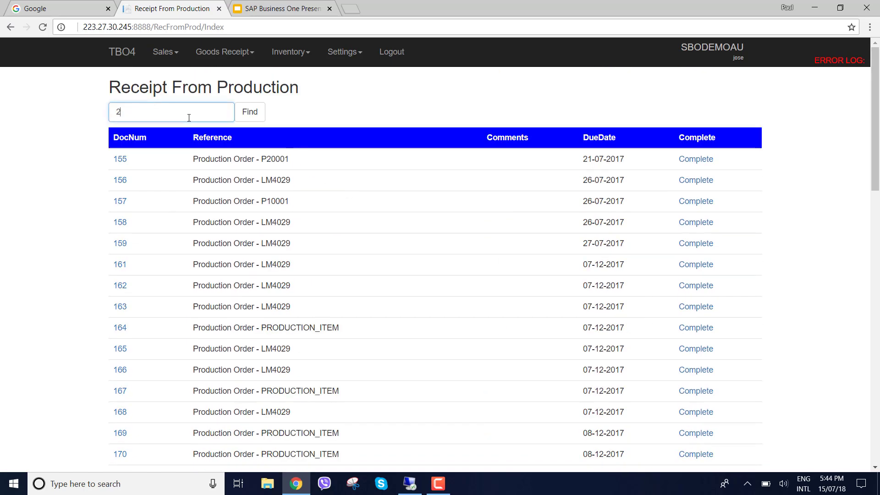
left_click(245, 115)
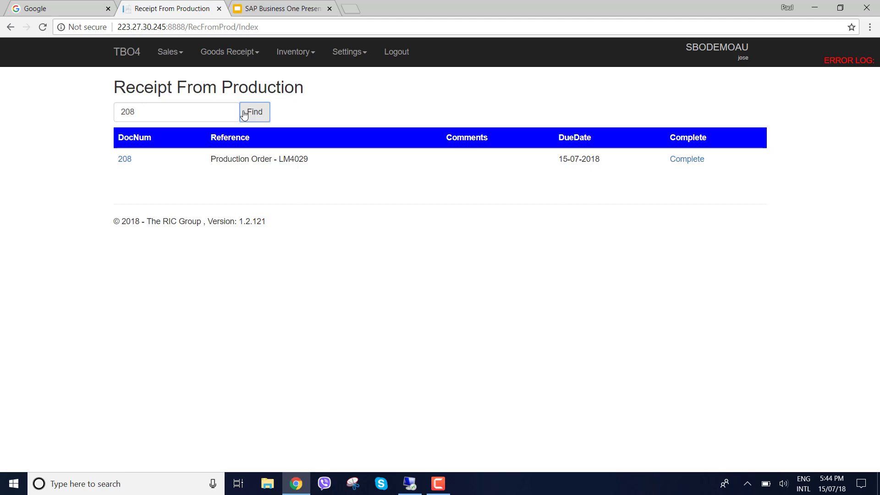
- On order 208's LM4029 line, add 2 units into bin 01-SYSTEM-BIN-LOCATION
left_click(125, 160)
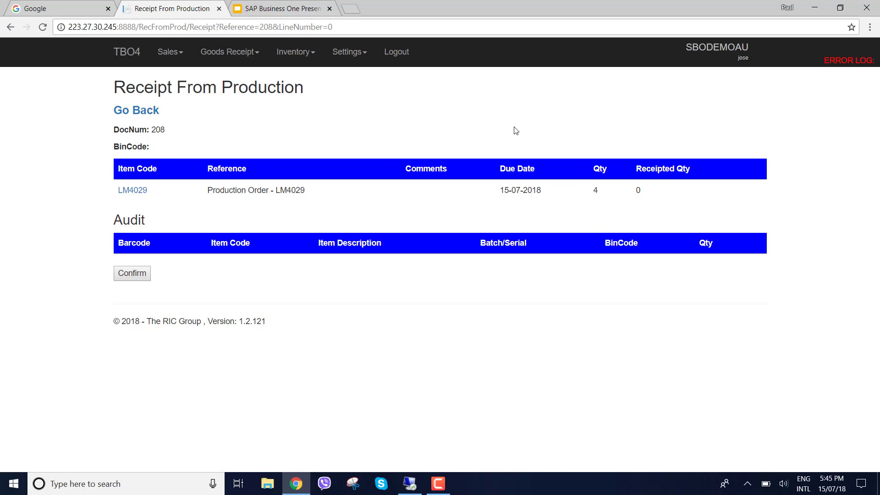
left_click(138, 193)
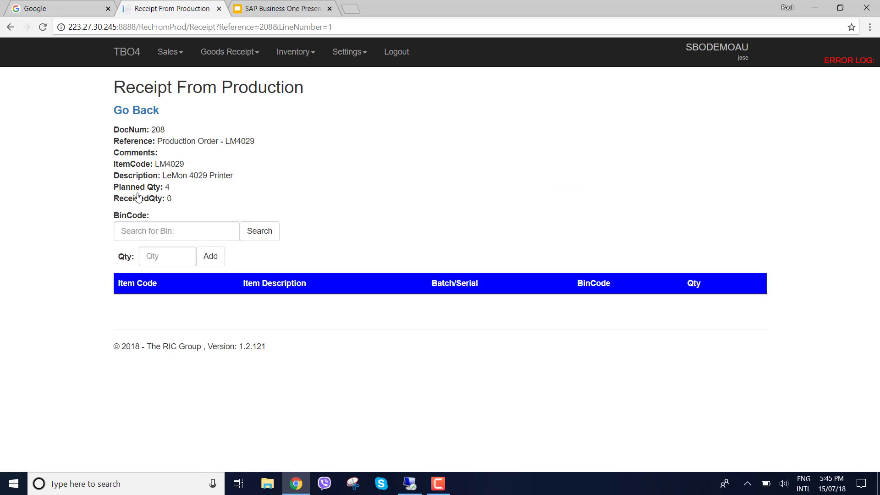
left_click(176, 231)
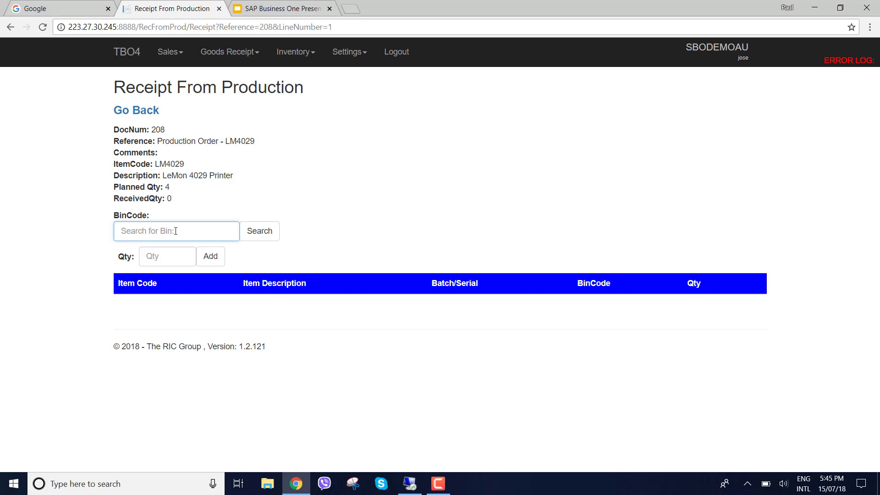
type("sys")
left_click(260, 231)
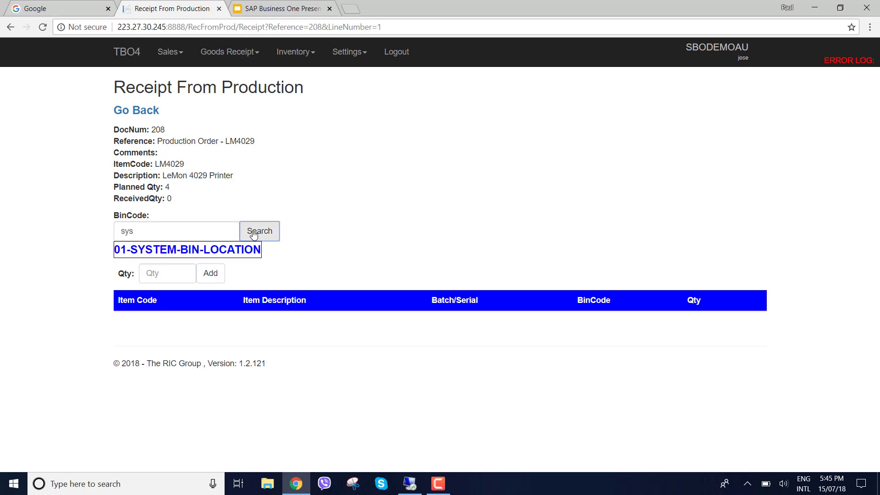
left_click(187, 249)
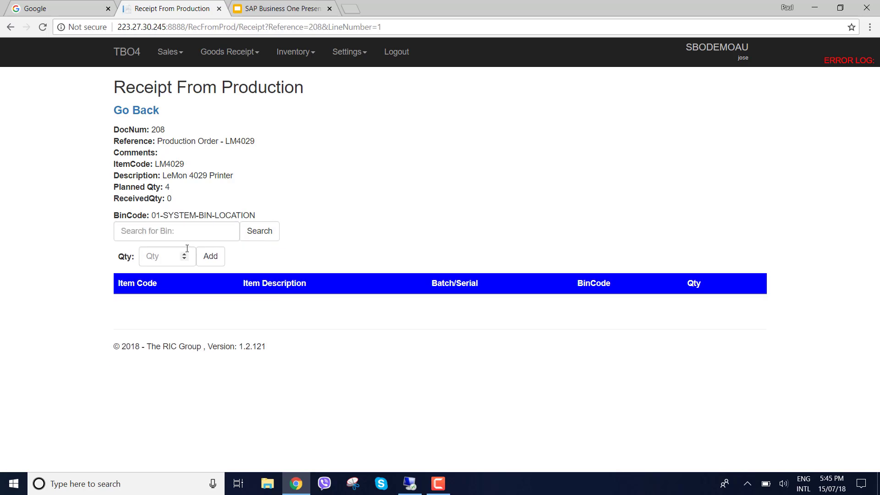
left_click(161, 257)
type("2")
left_click(211, 262)
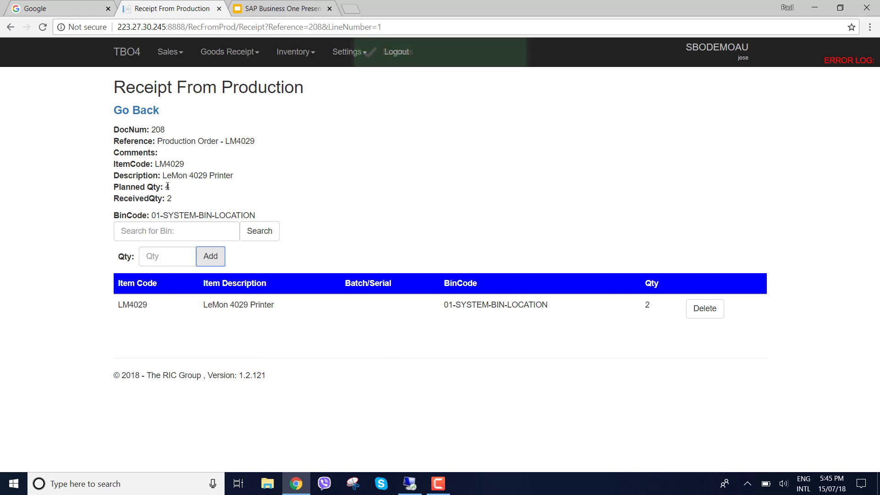
- Return to order 208's receipt summary and confirm posting it to the ERP
left_click(134, 110)
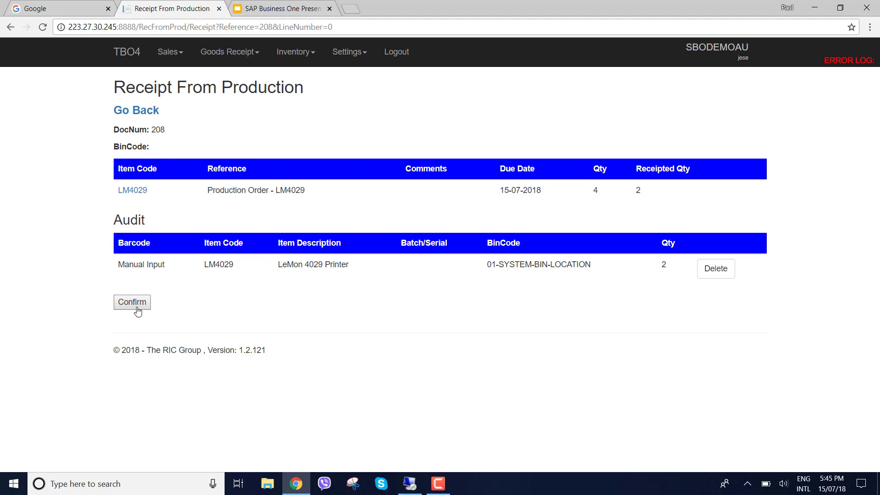
left_click(136, 306)
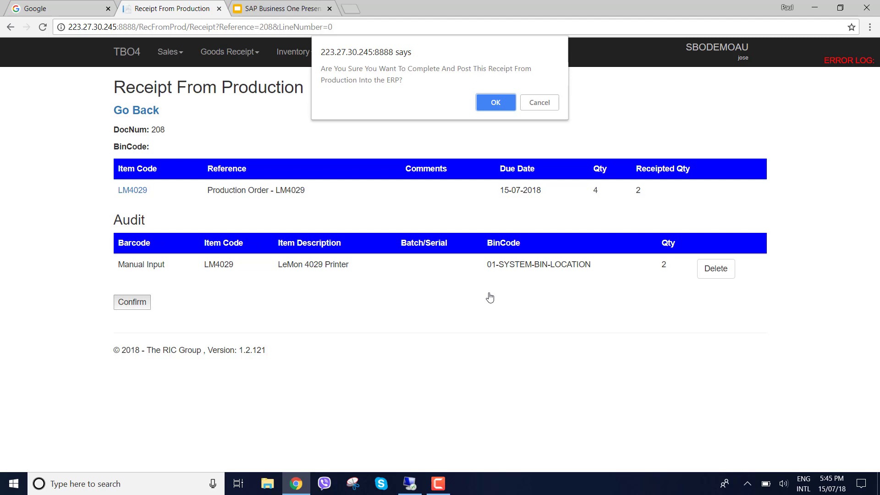
left_click(495, 103)
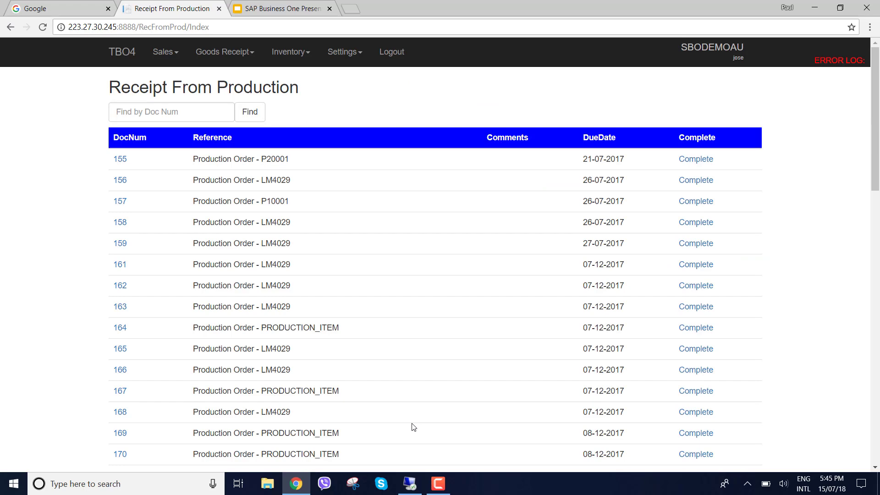
- Refresh production order 208 and open its Relationship Map showing receipt 352 and issue 181
left_click(407, 482)
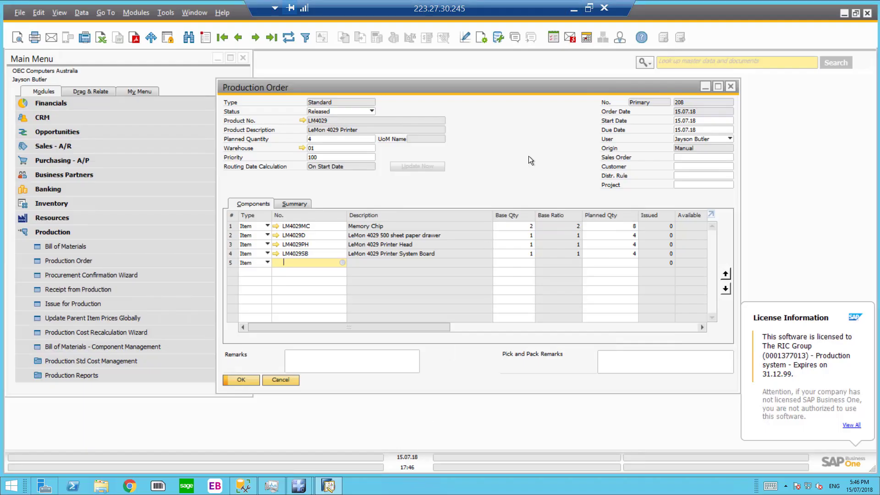
left_click(290, 43)
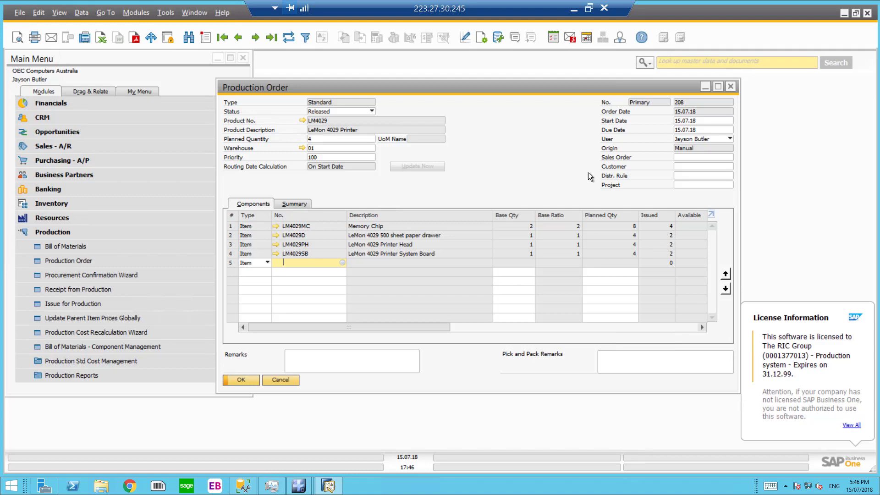
right_click(502, 121)
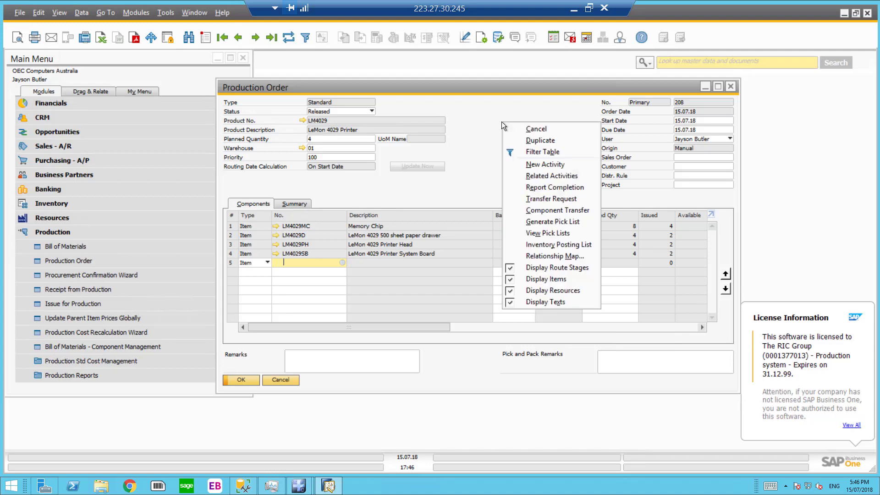
left_click(532, 257)
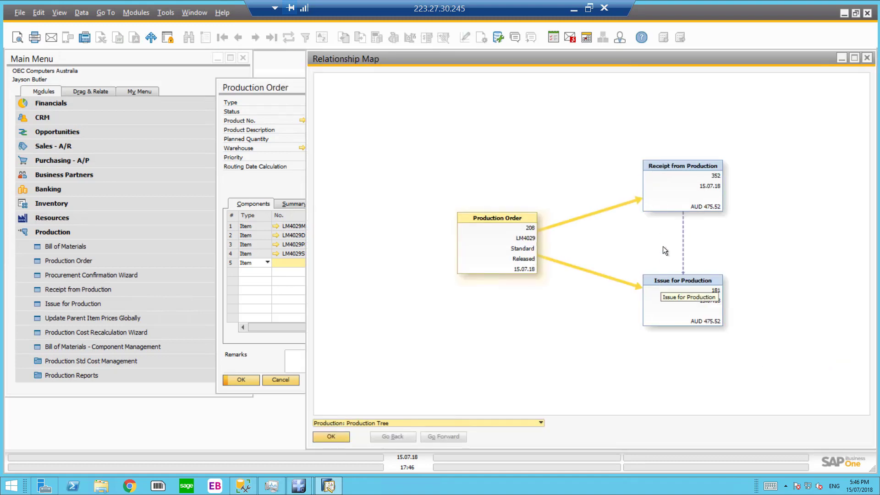
- Open receipt 352, verify its inventory posting of 2 LM4029 at AUD 237.76, then close it
left_click(648, 168)
double_click(647, 166)
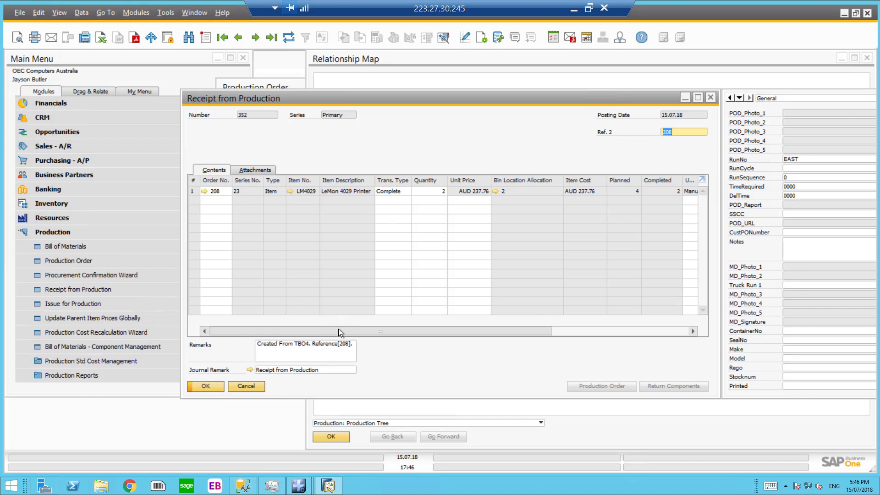
left_click_drag(352, 329, 298, 335)
left_click(495, 191)
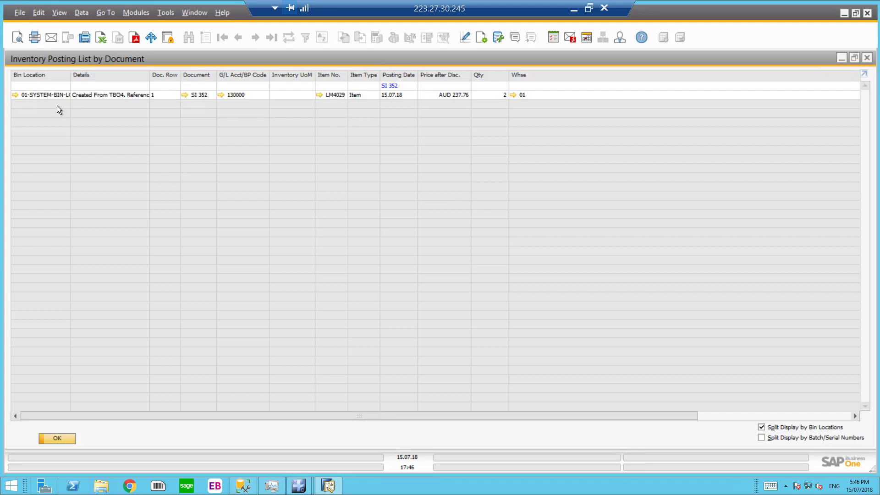
left_click(54, 438)
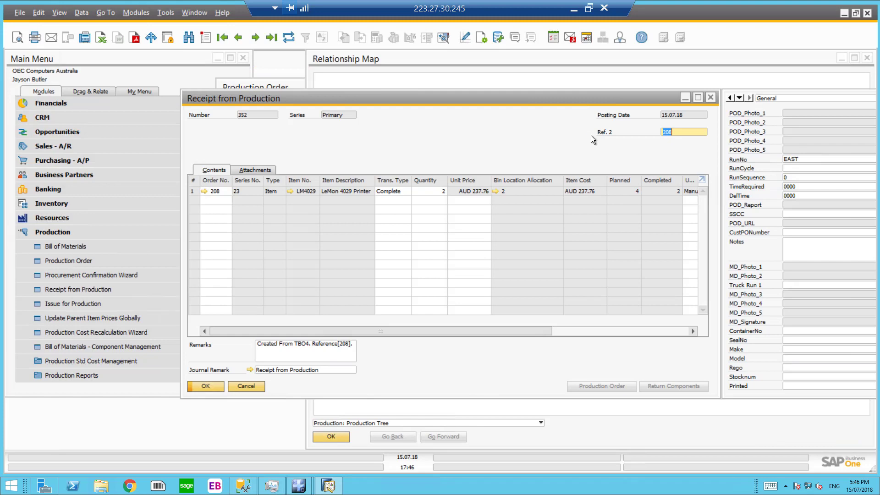
left_click(711, 98)
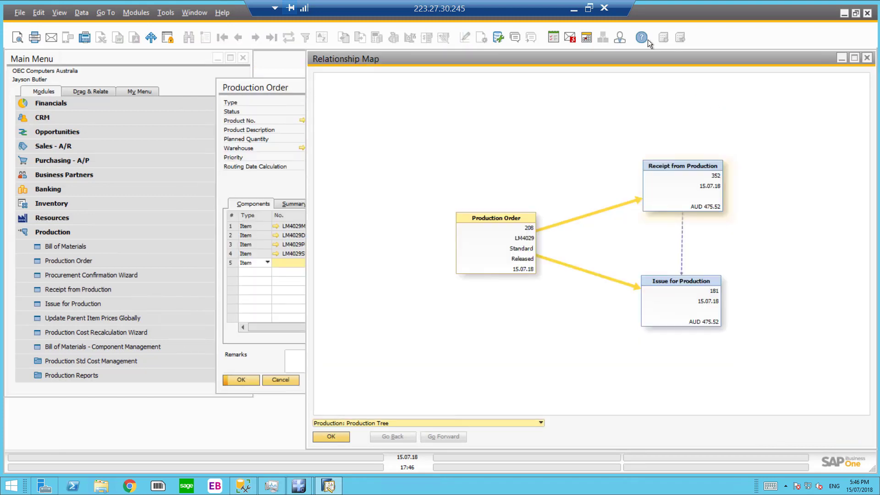
left_click(574, 9)
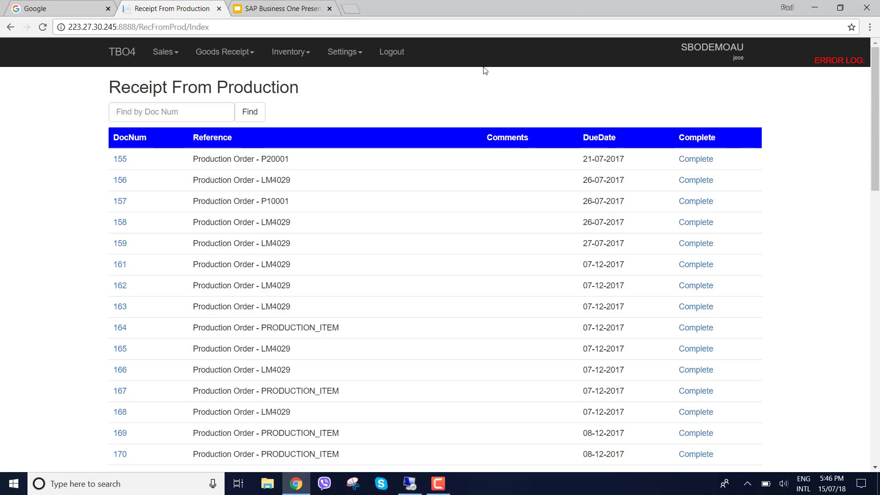
- Find order 208 in TBO4, open its LM4029 line and choose bin 01-SYSTEM-BIN-LOCATION
left_click(179, 116)
type("208")
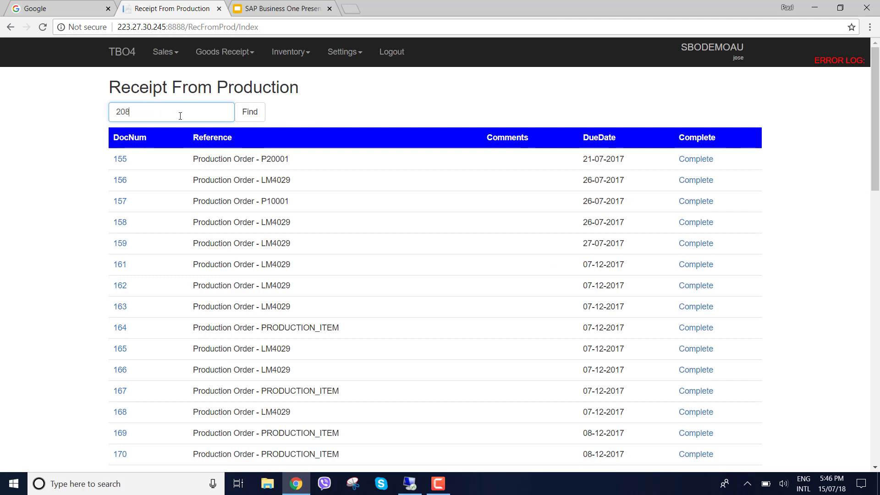
left_click(247, 117)
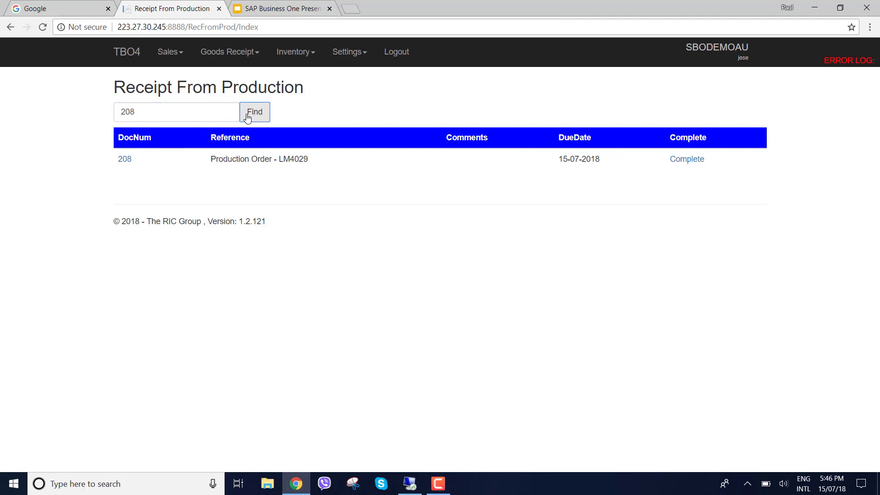
left_click(125, 160)
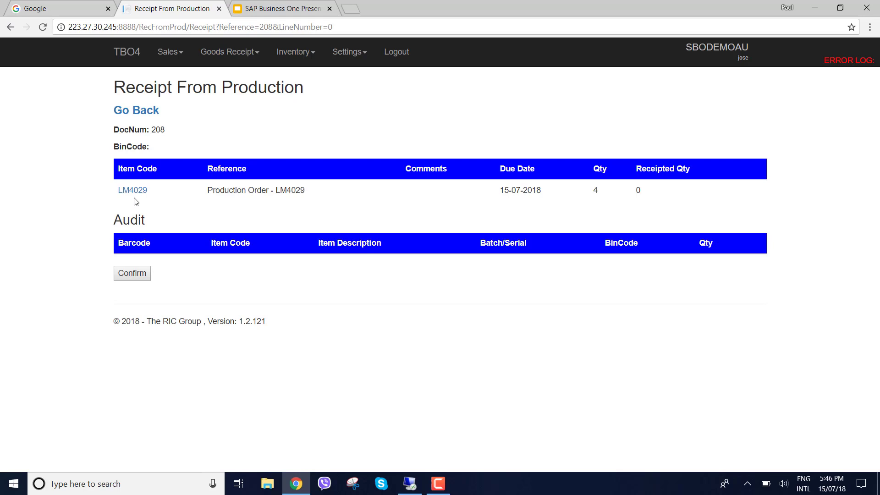
left_click(135, 192)
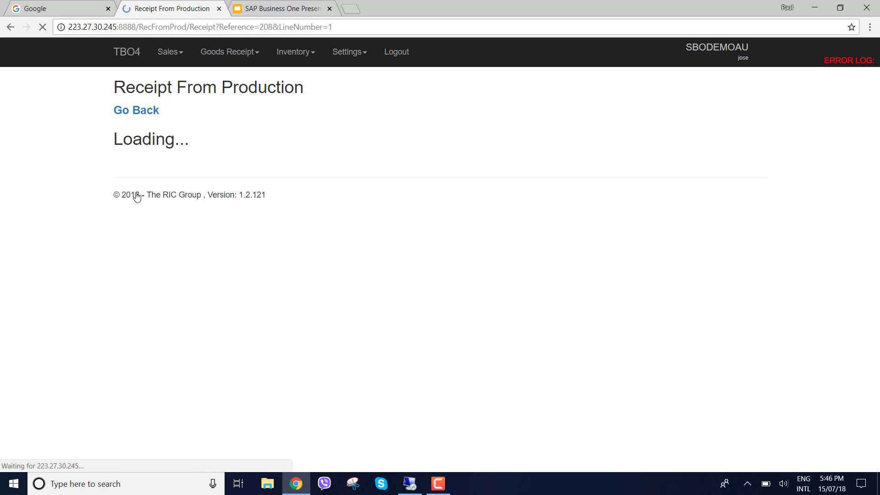
left_click(162, 225)
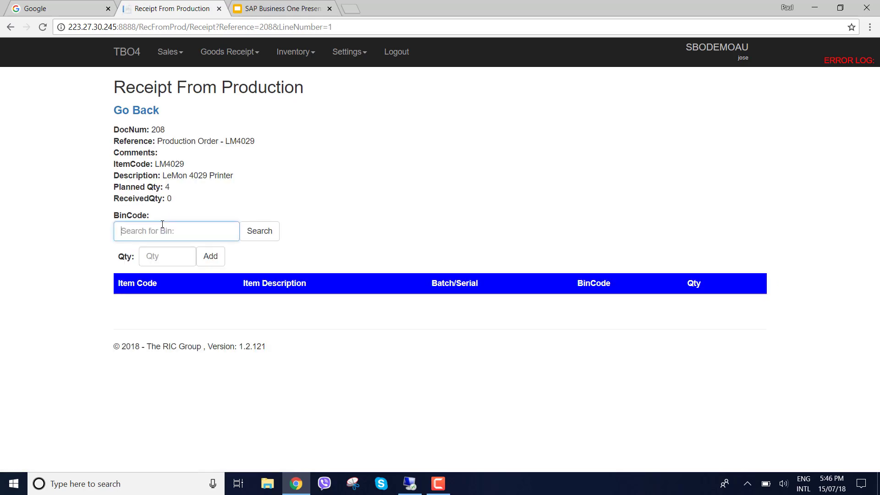
type("sys")
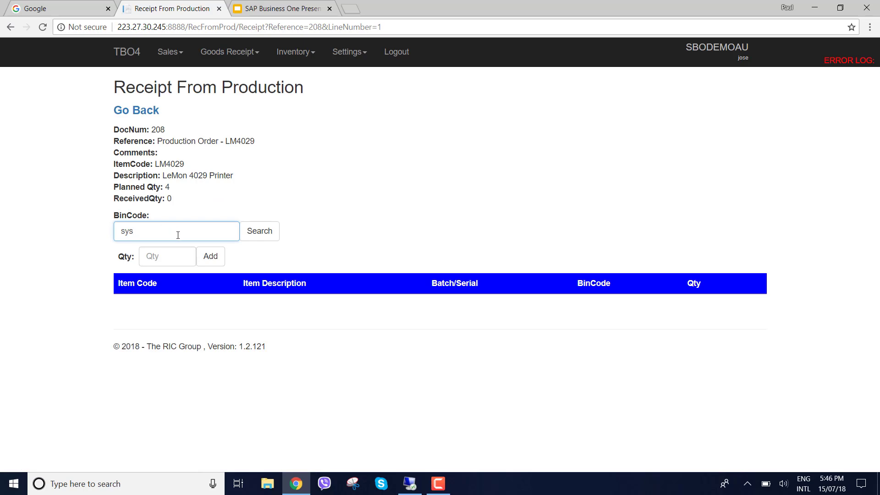
left_click(260, 232)
left_click(197, 249)
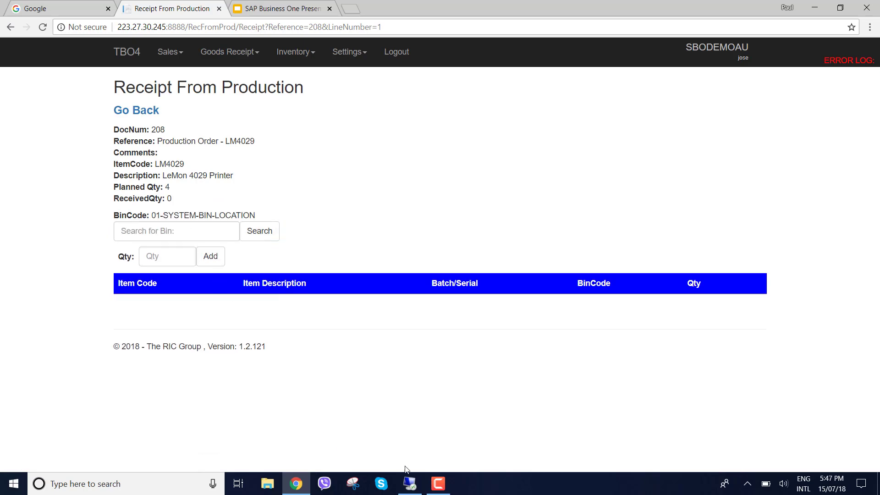
- Close the relationship map in SAP Business One and return to TBO4
left_click(410, 482)
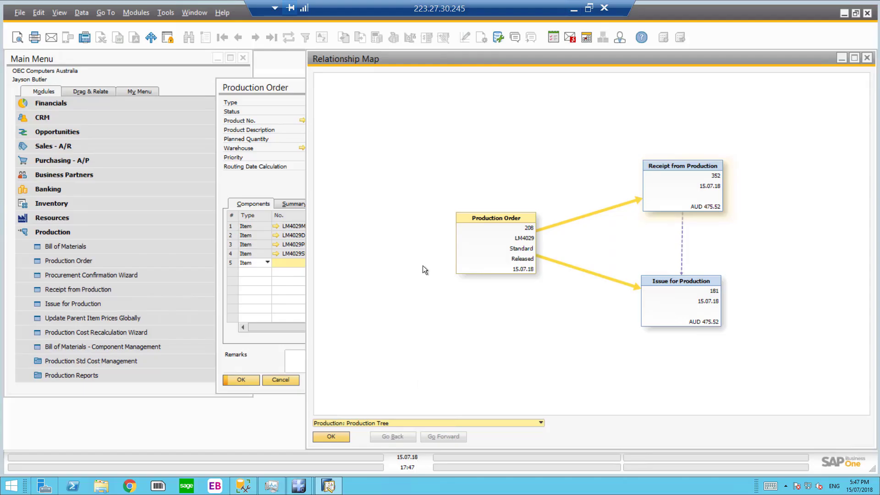
left_click(868, 57)
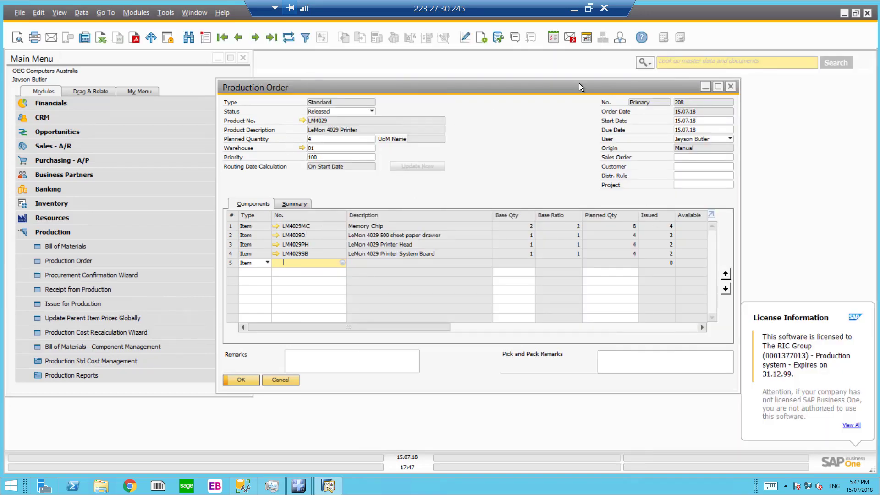
left_click(573, 8)
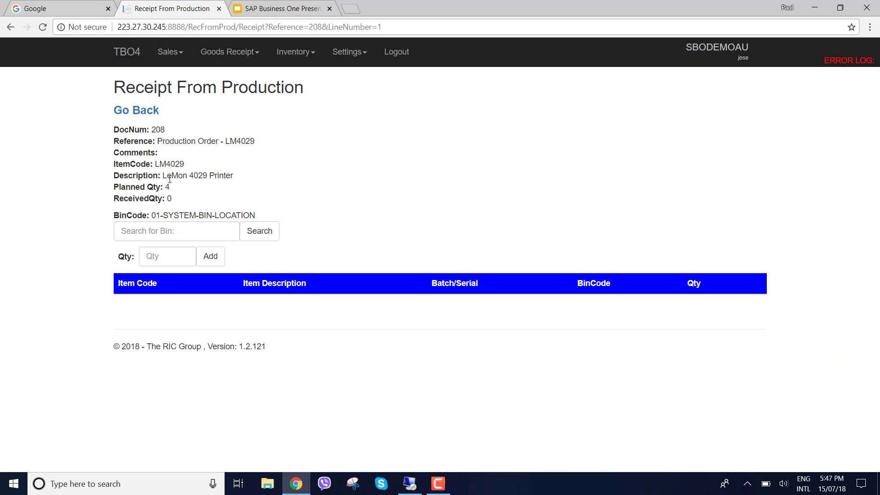
- Add 2 units of LM4029 and confirm posting order 208's receipt to the ERP
left_click(164, 252)
type("2")
left_click(212, 256)
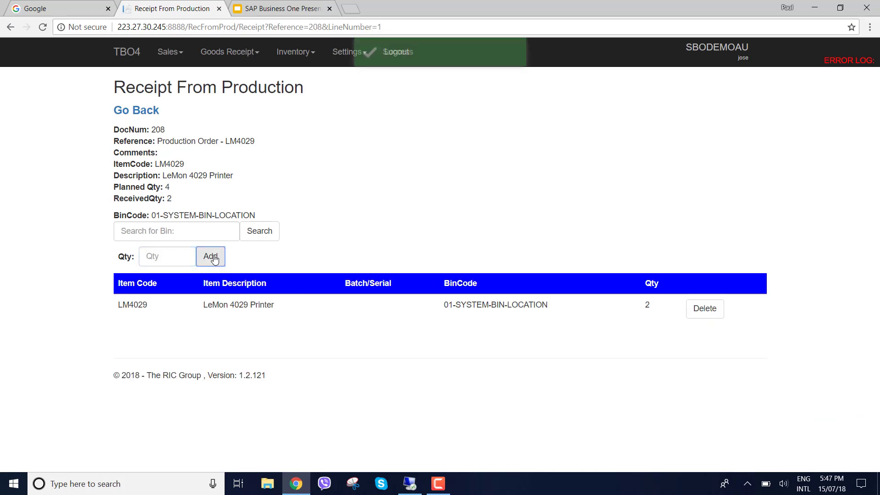
left_click(151, 112)
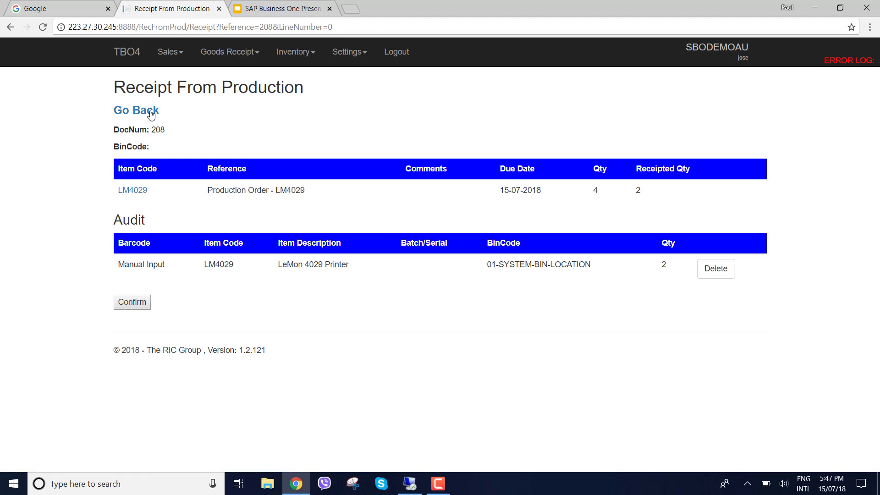
left_click(131, 302)
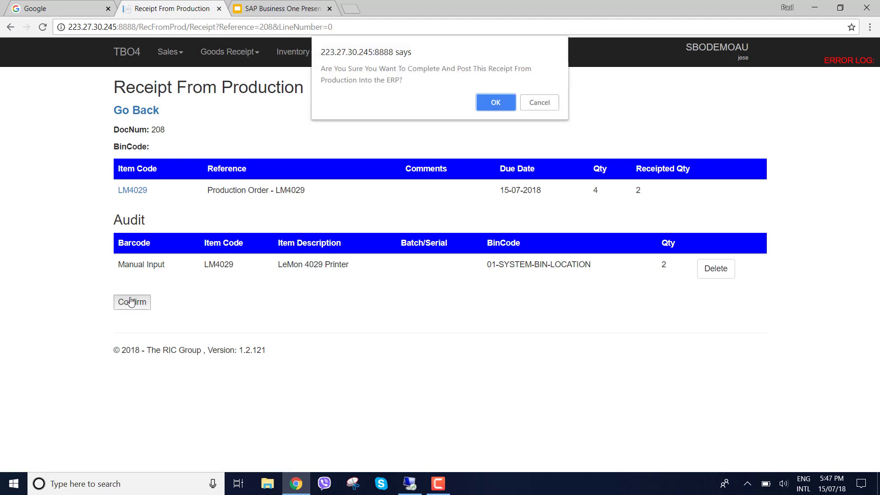
left_click(503, 100)
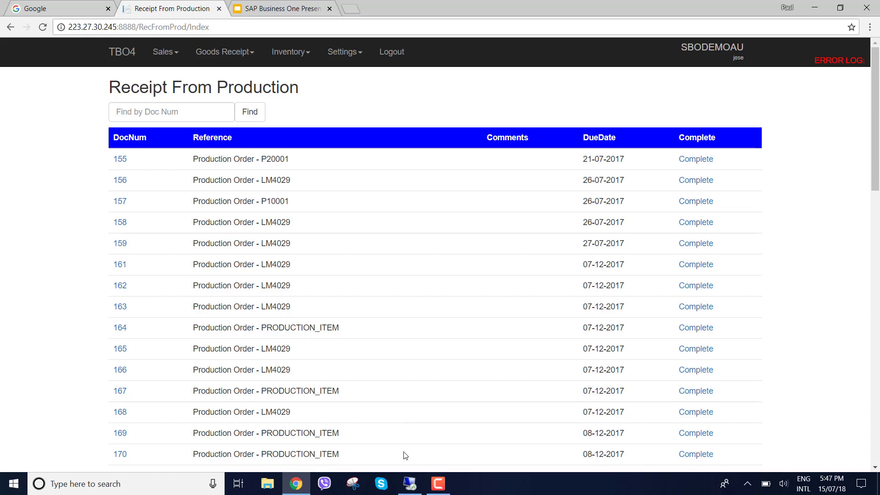
- Refresh order 208, open receipt 353 (2 LM4029) from its Relationship Map, then close both windows
left_click(409, 478)
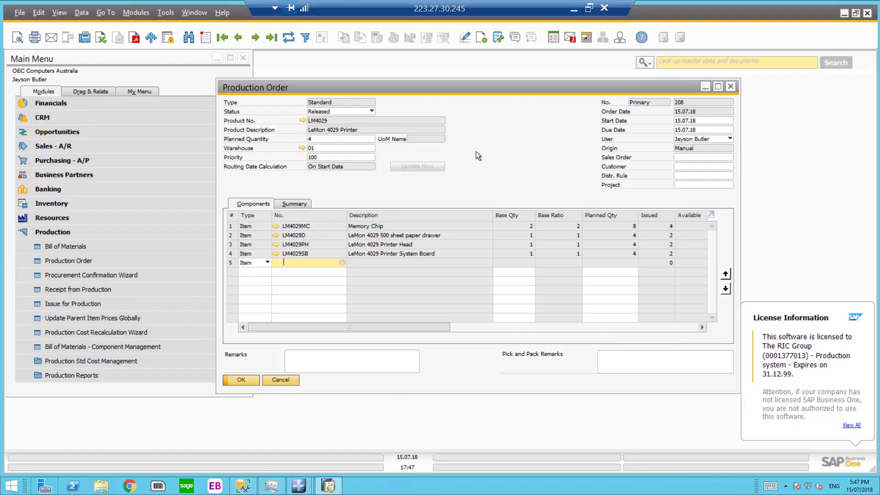
left_click(283, 39)
right_click(522, 134)
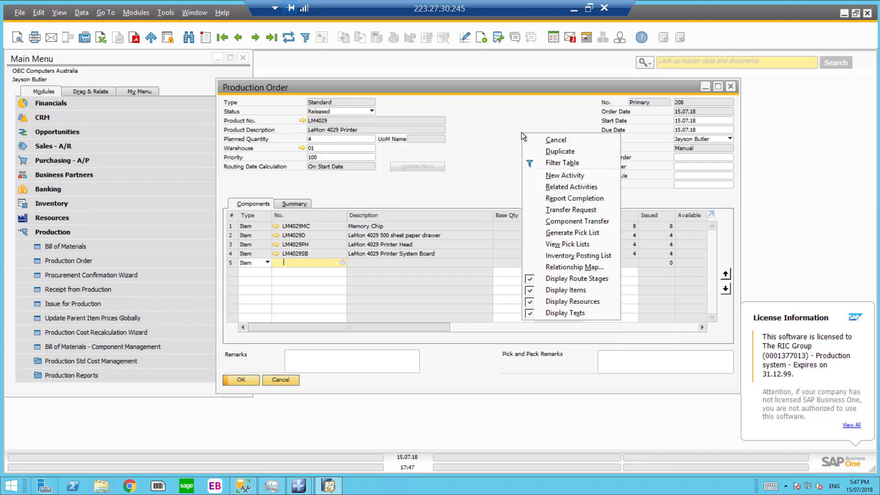
left_click(551, 266)
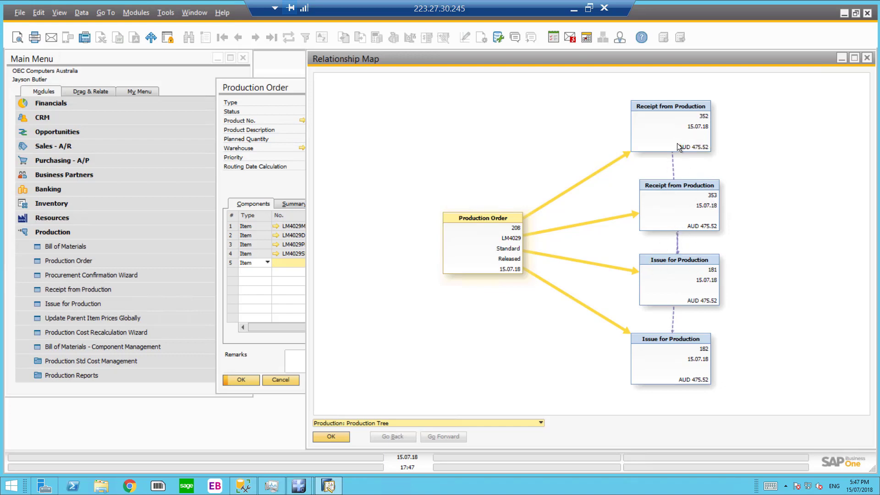
double_click(650, 184)
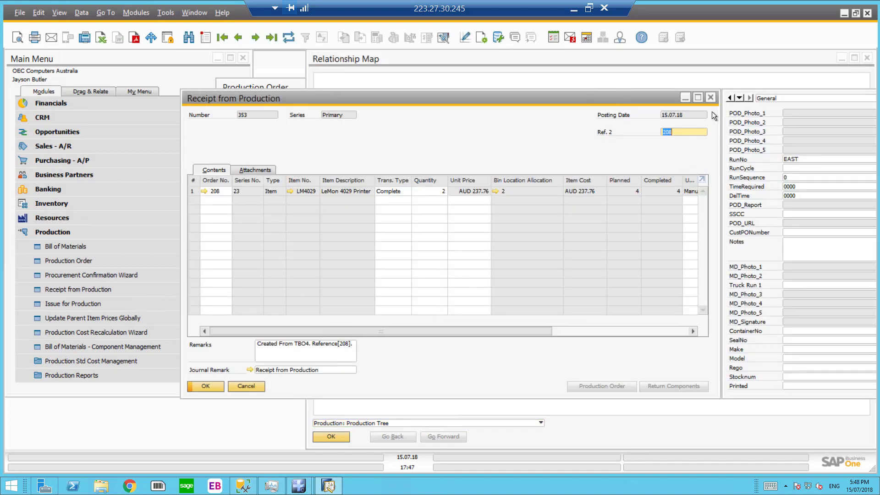
left_click(710, 99)
left_click(867, 58)
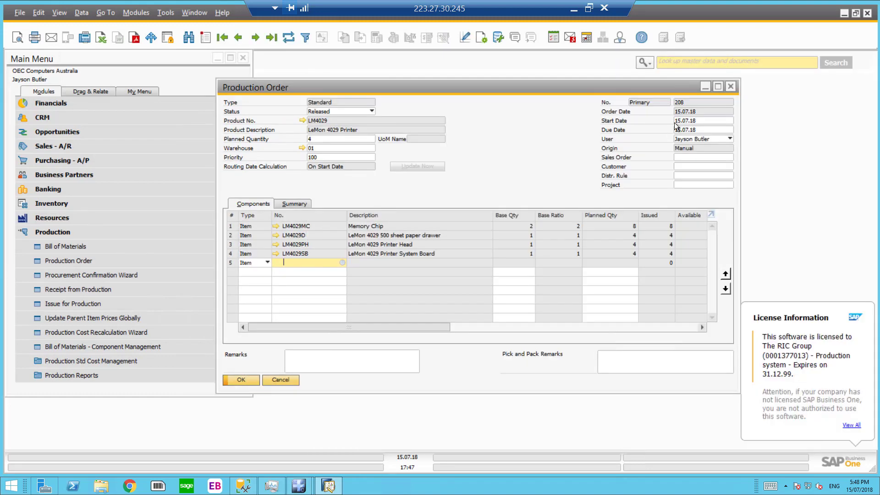
- Close order 208 and start a new Planned production order for LM4029PS
left_click(730, 87)
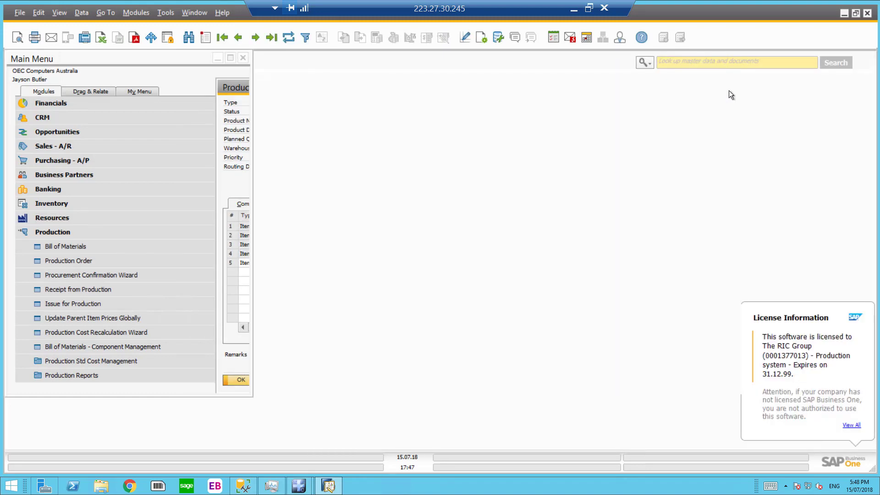
left_click(59, 260)
key("Tab")
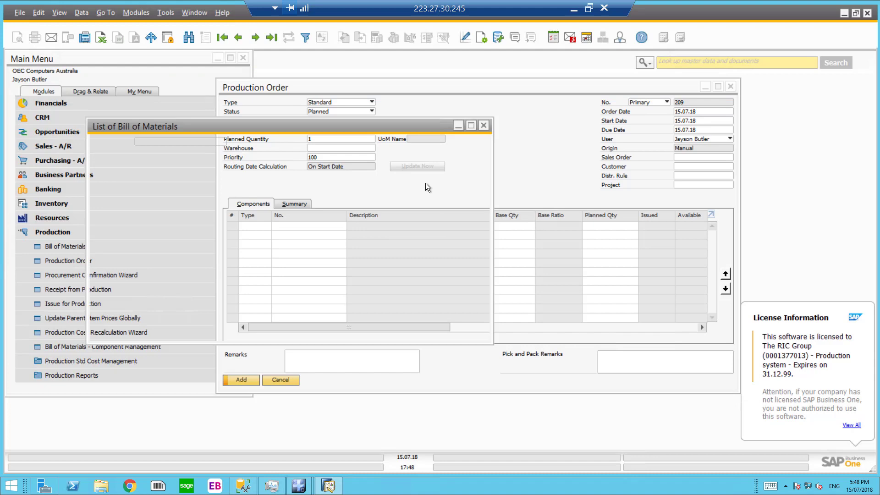
double_click(232, 174)
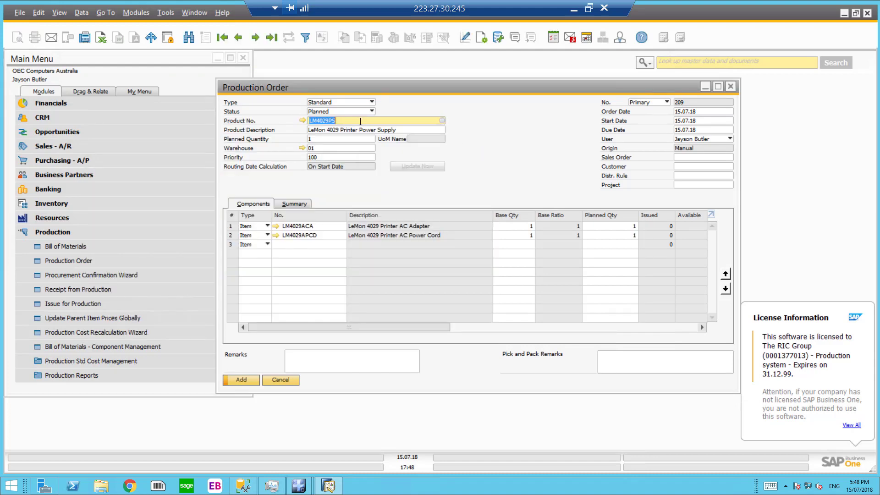
left_click(348, 114)
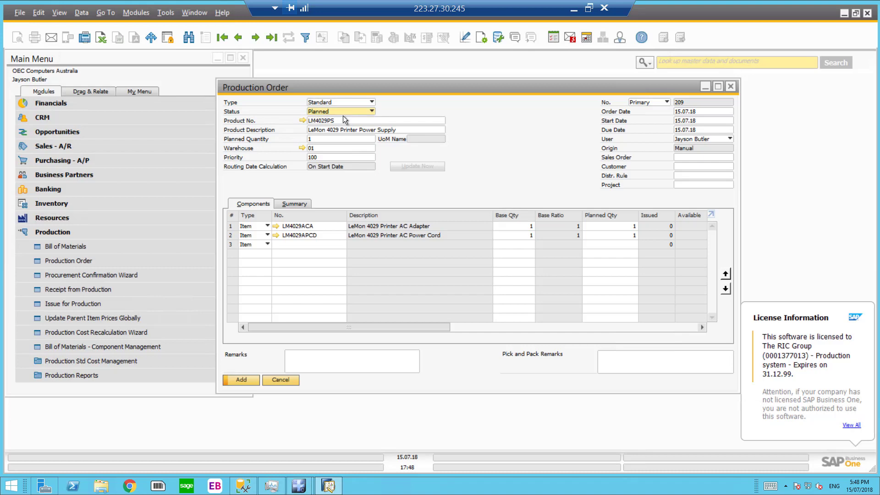
left_click(346, 111)
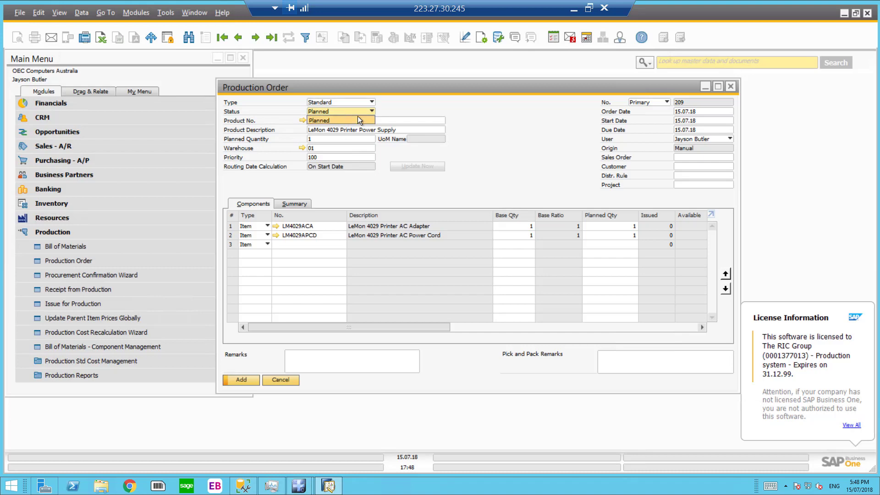
left_click(399, 114)
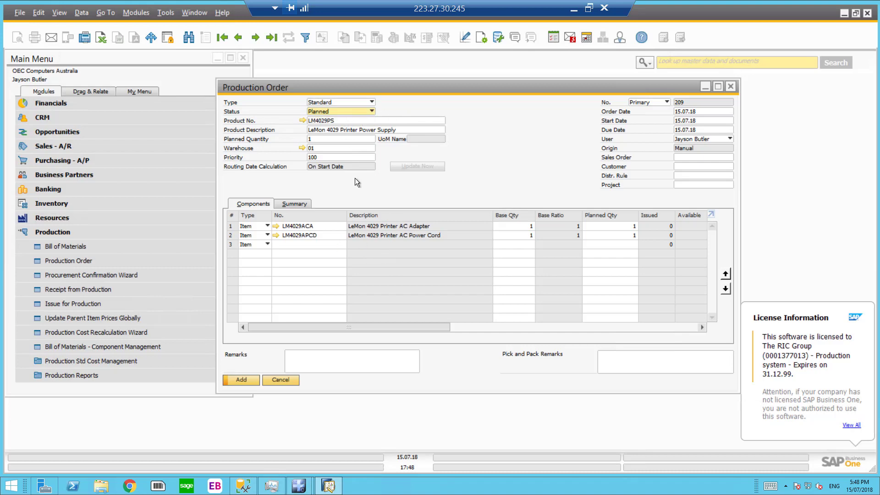
- Set the planned quantity to 10, add the order, and load order 209
left_click(325, 138)
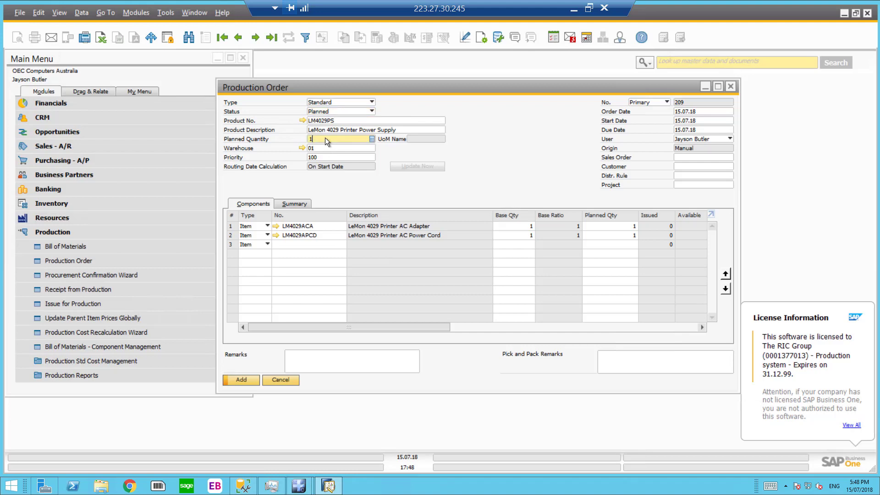
left_click(232, 381)
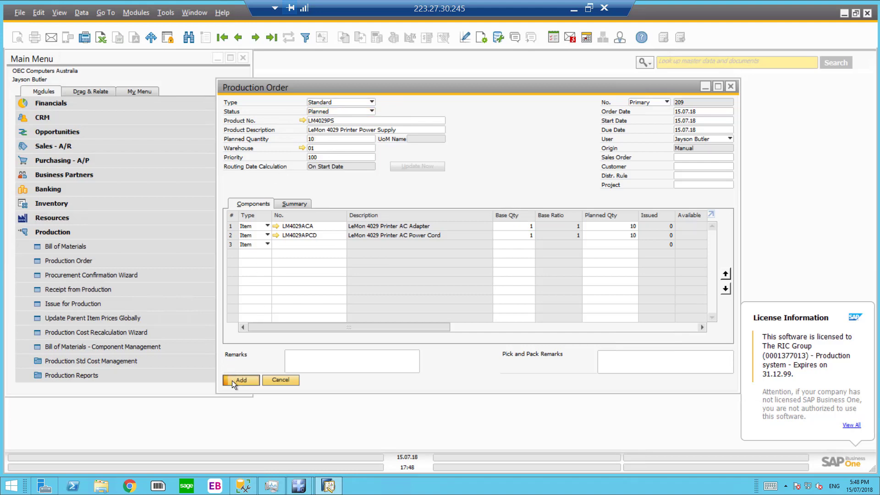
left_click(270, 43)
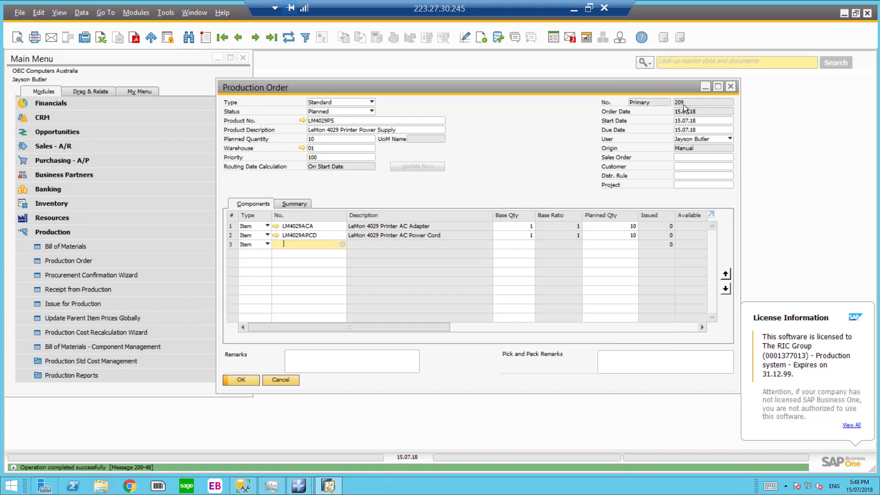
- Change order 209's status to Released and update it
left_click(340, 113)
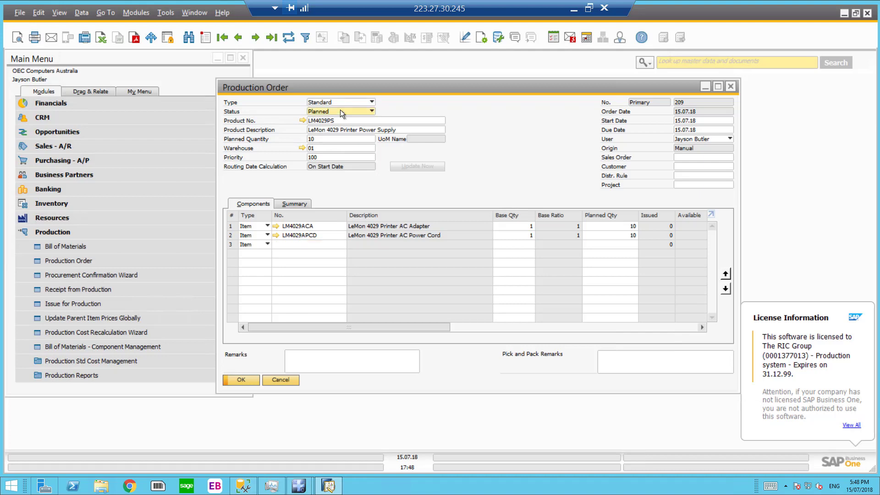
left_click(328, 130)
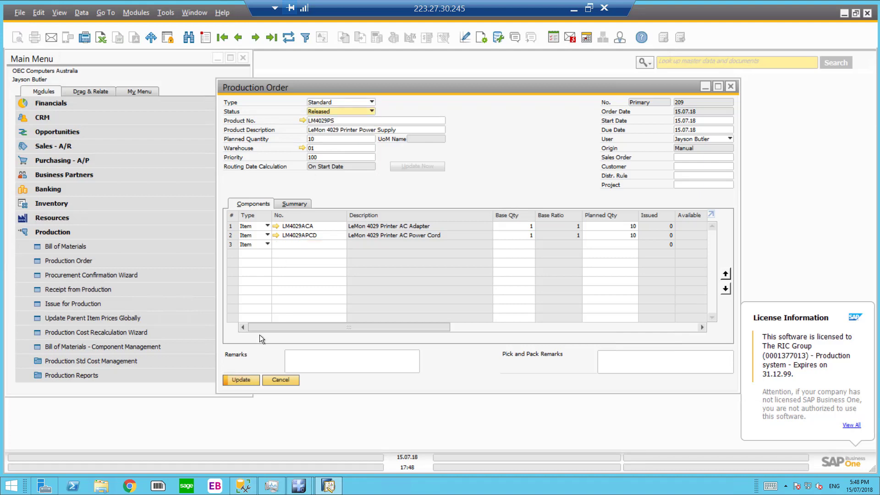
left_click(240, 380)
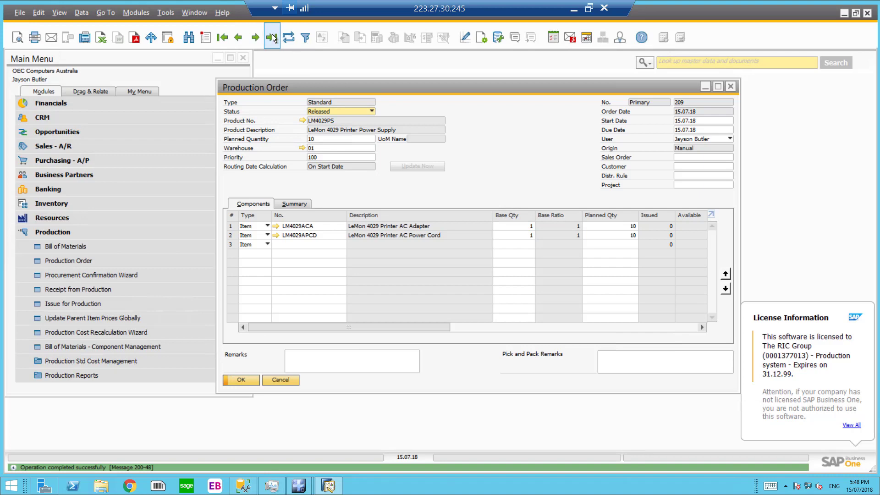
- Reopen order 209 and check the LM4029PS bill of materials
left_click(251, 378)
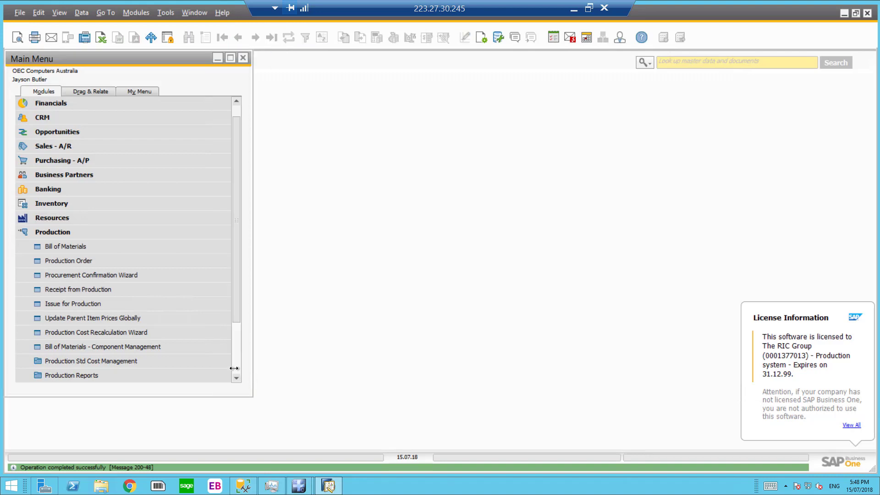
left_click(109, 260)
left_click(272, 37)
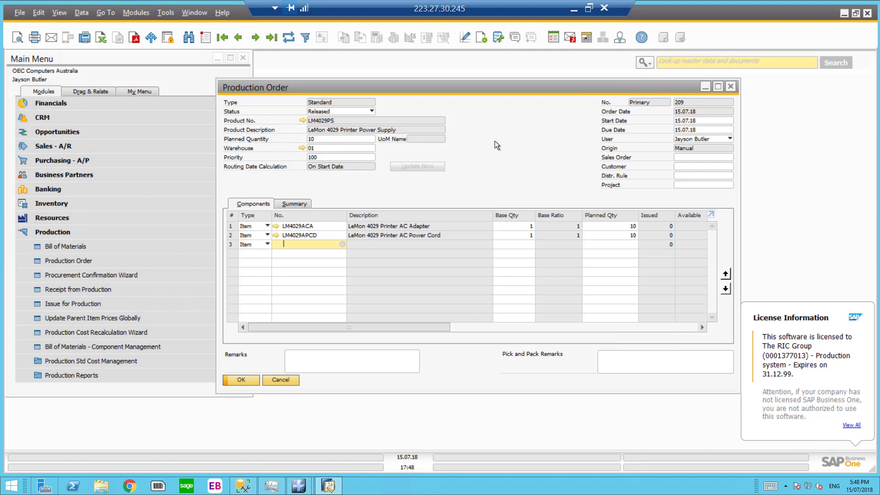
left_click(302, 120)
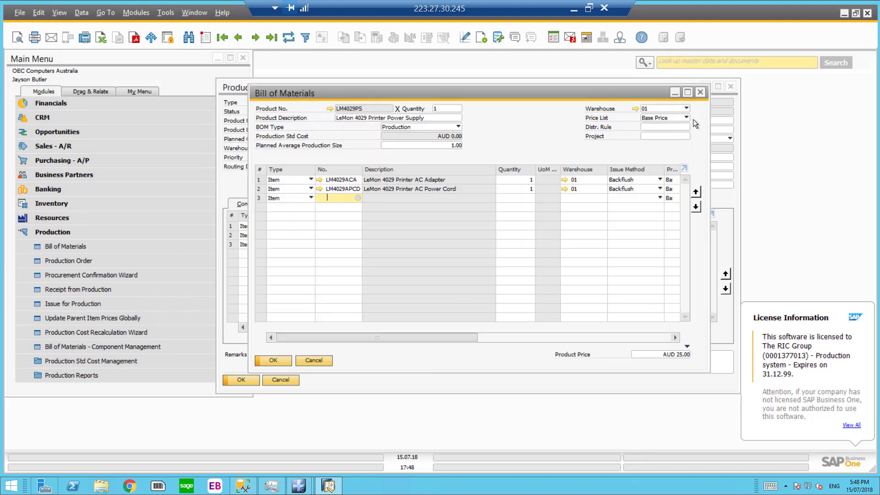
left_click(700, 95)
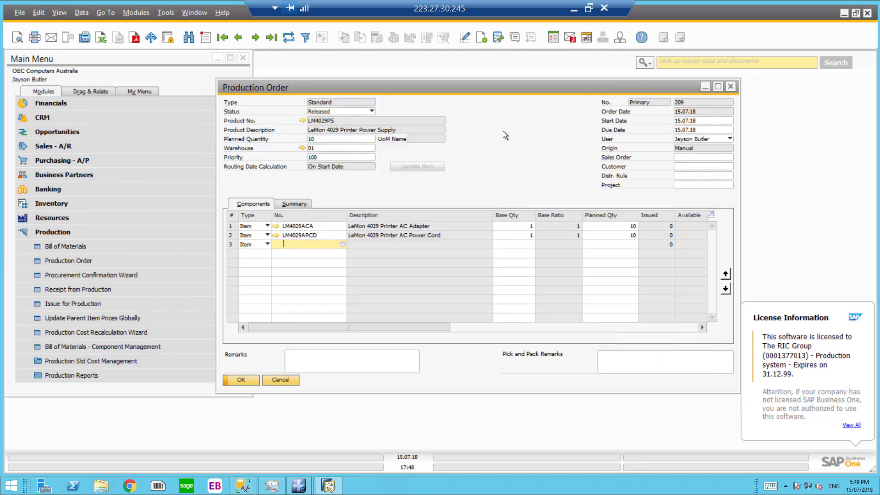
- In TBO4, find receipt for order 209 and open its LM4029PS line
left_click(573, 9)
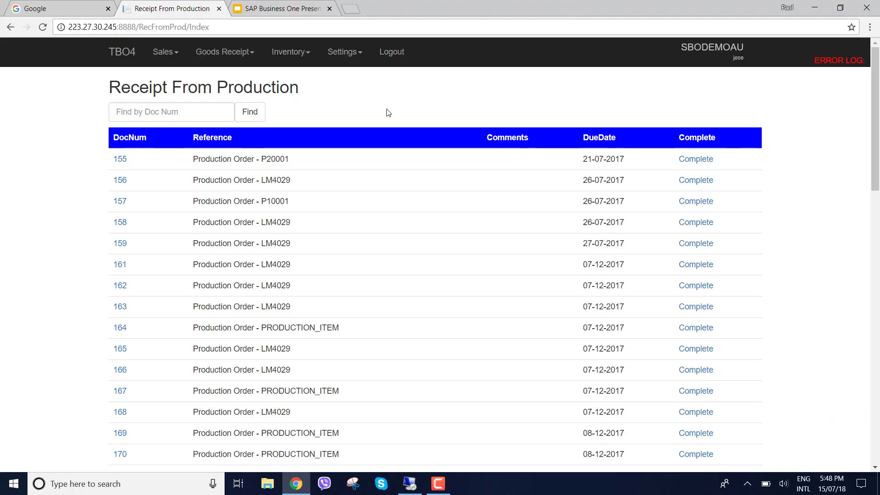
left_click(186, 109)
type("209")
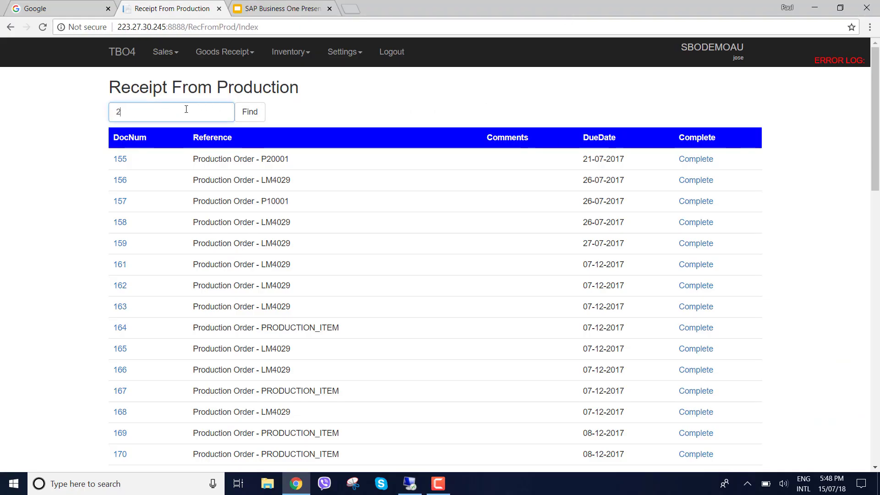
left_click(248, 110)
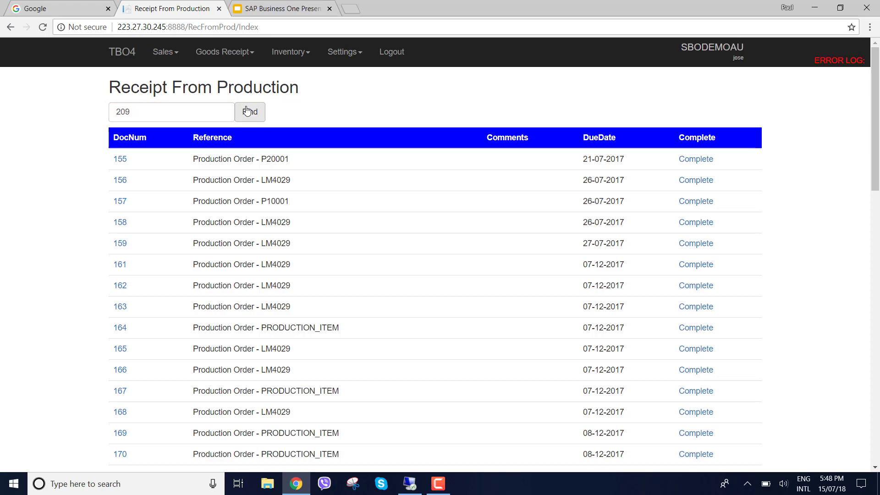
left_click(124, 160)
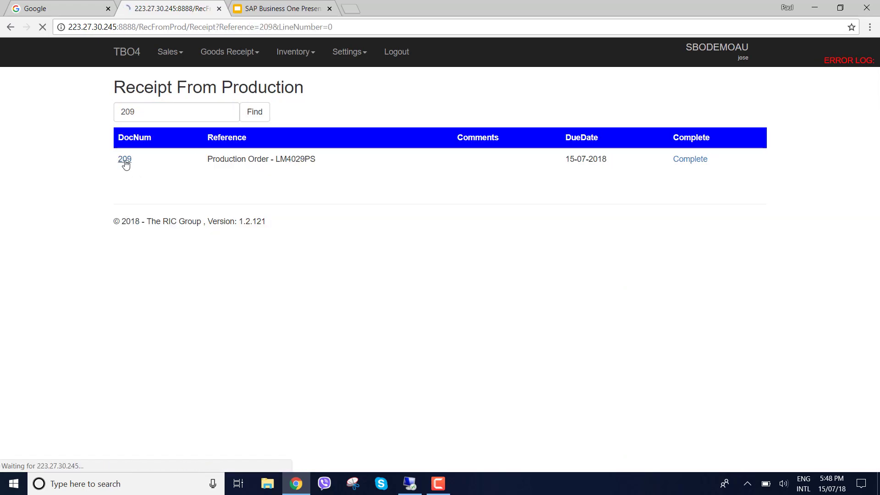
left_click(149, 195)
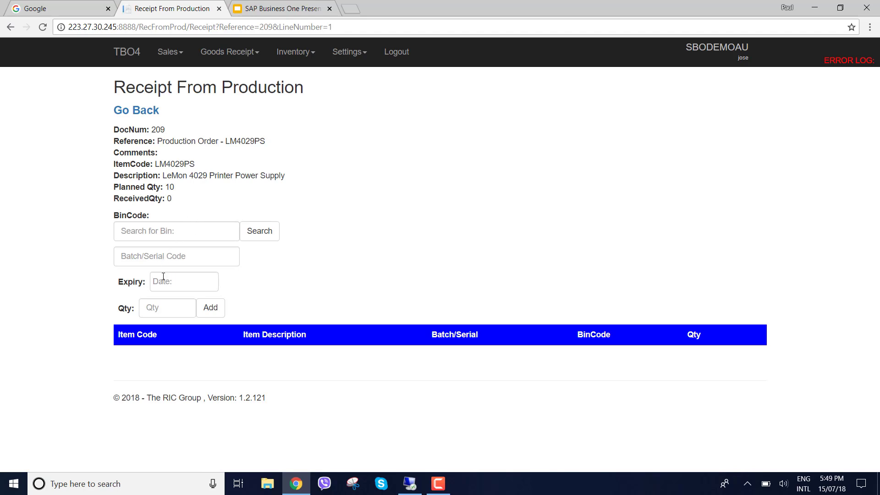
- Search bins for 'sys' and choose 01-SYSTEM-BIN-LOCATION
left_click(167, 237)
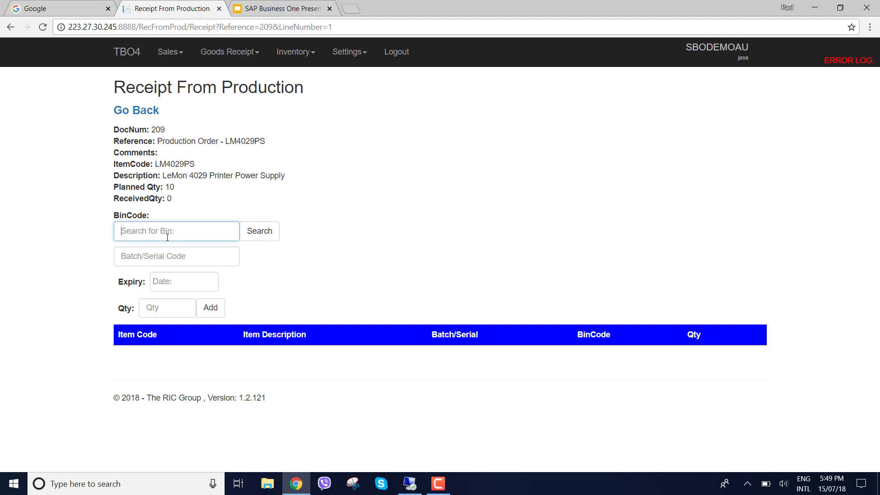
type("sys")
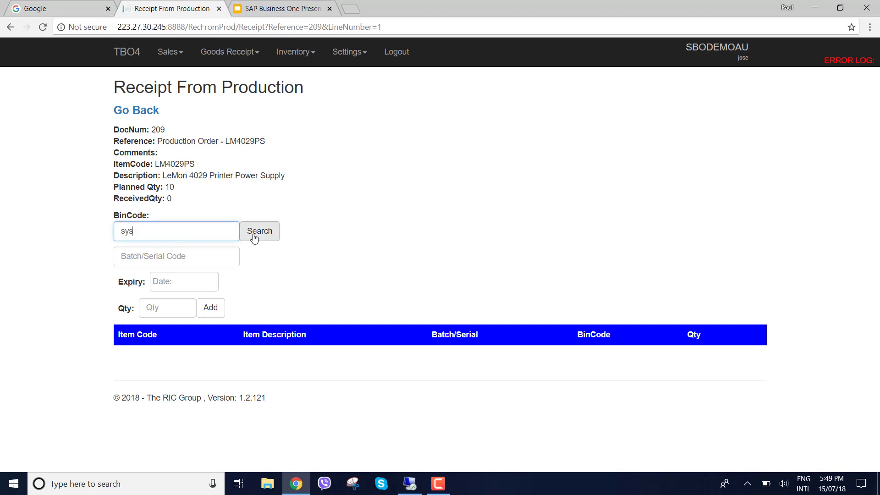
left_click(255, 232)
left_click(205, 249)
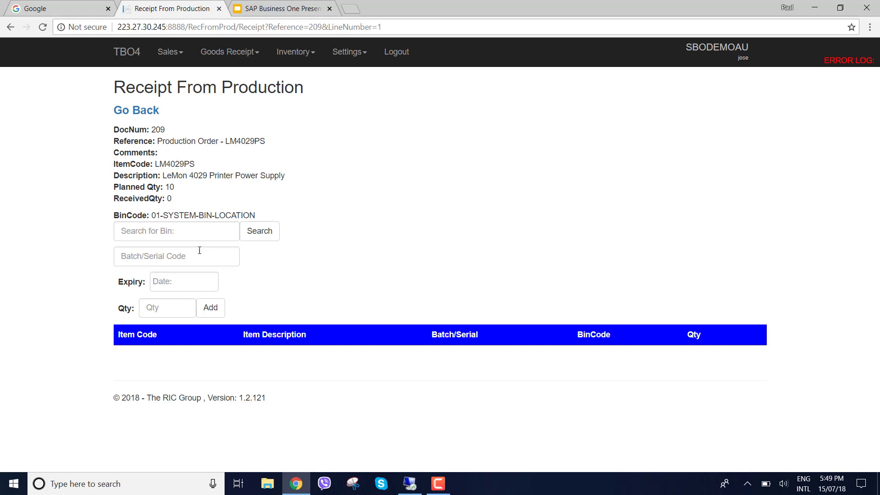
- Enter the batch code, expiry 25-07-2018 and quantity 2, then add the line
left_click(195, 254)
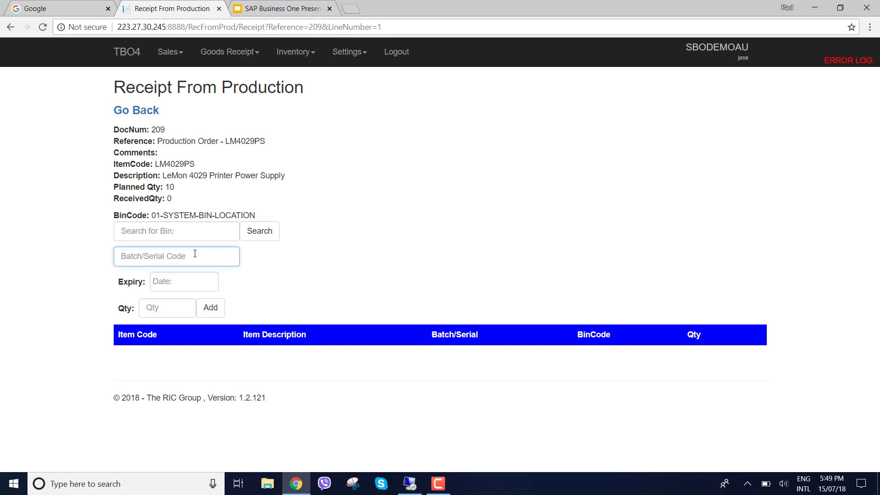
type("paulbatch")
left_click(185, 278)
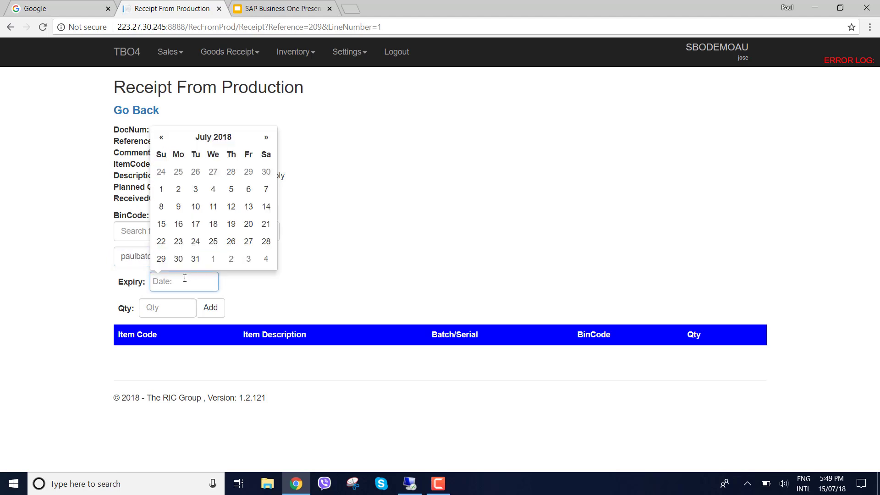
left_click(212, 243)
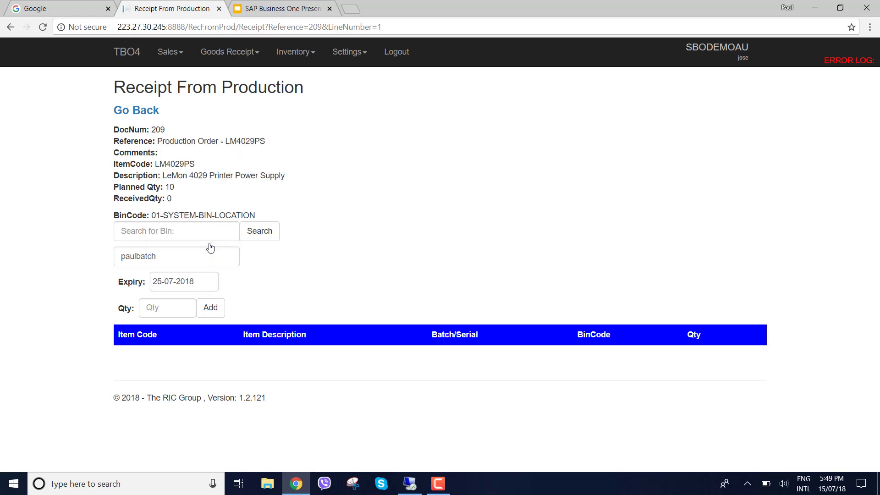
left_click(168, 307)
type("2")
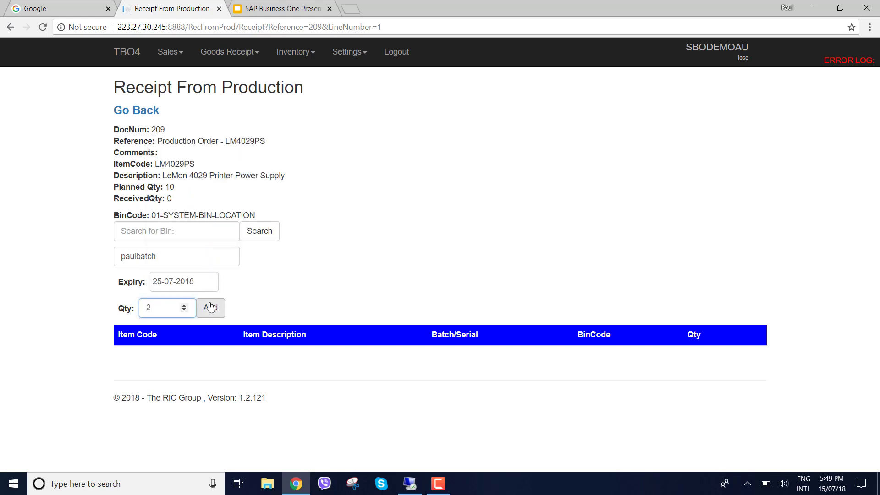
left_click(211, 308)
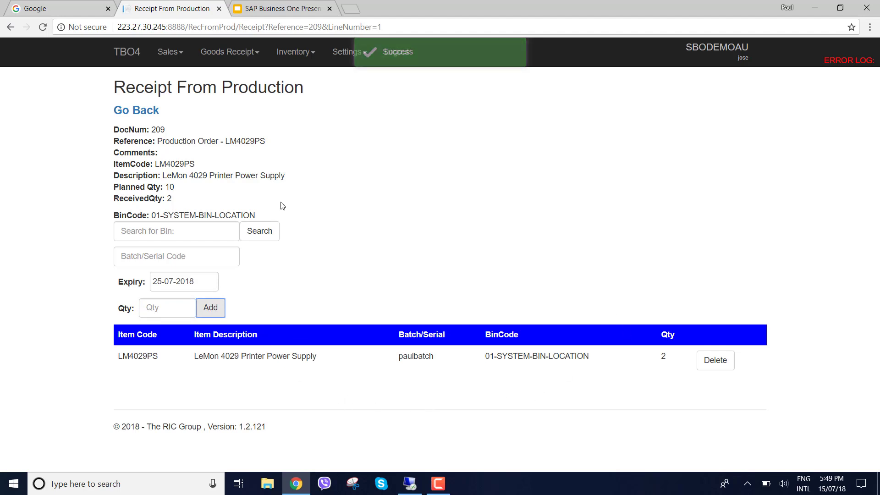
- Confirm and post order 209's 2-unit LM4029PS receipt to the ERP
left_click(146, 113)
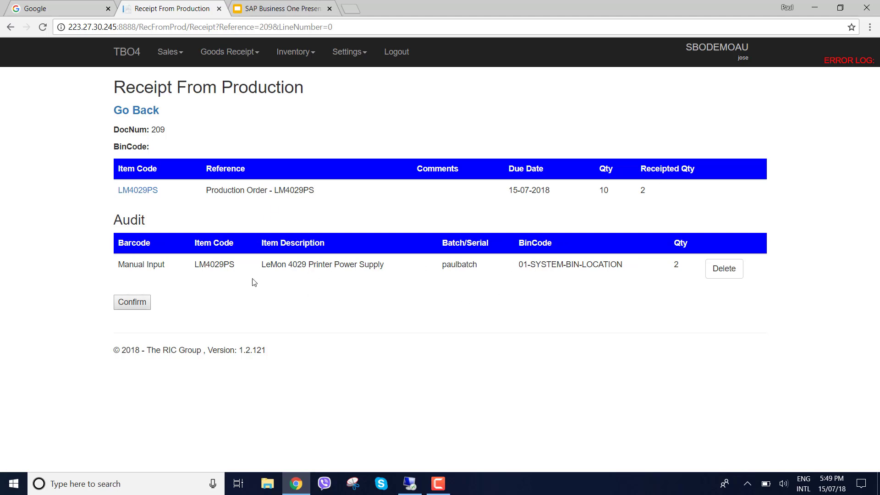
left_click(136, 306)
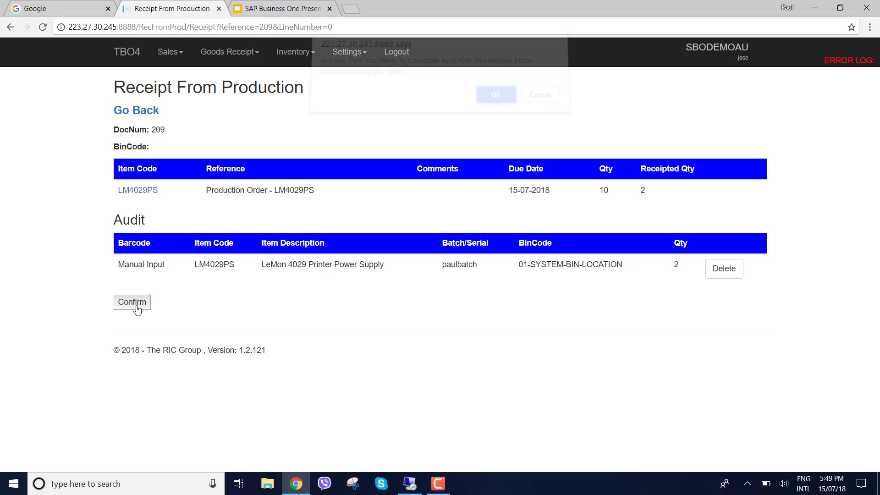
left_click(499, 99)
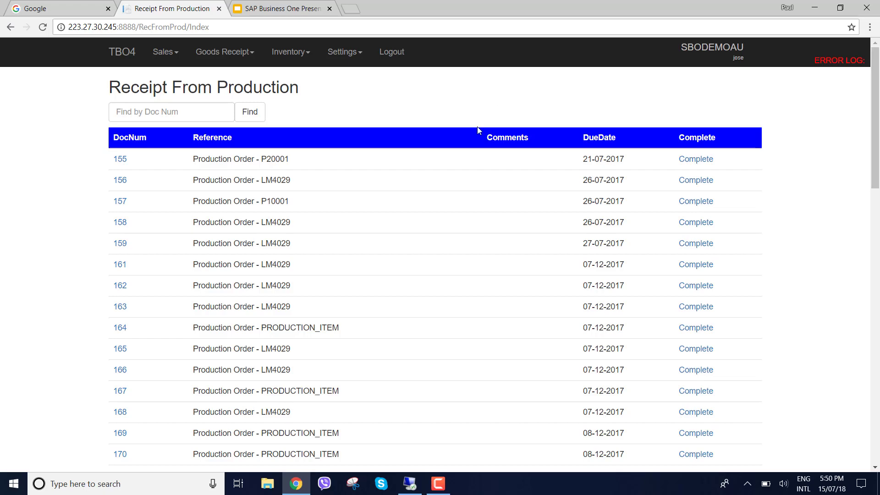
- Refresh order 209 in SAP and show its relationship map
left_click(410, 484)
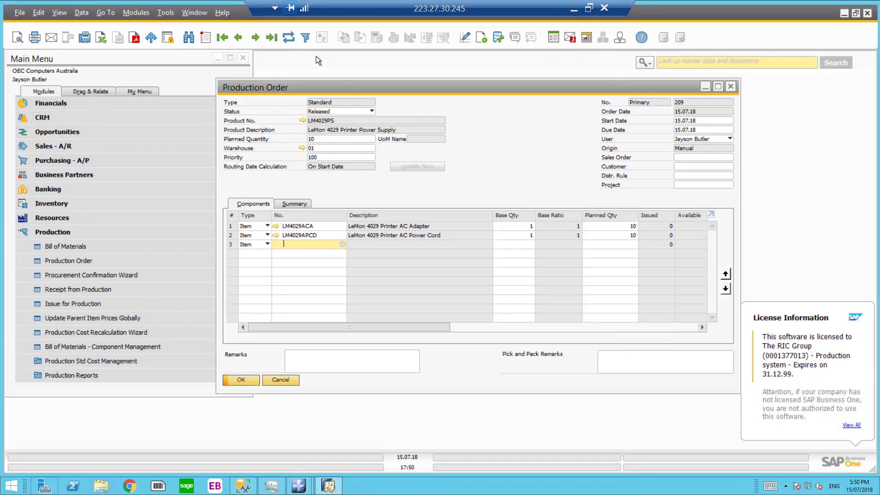
left_click(287, 39)
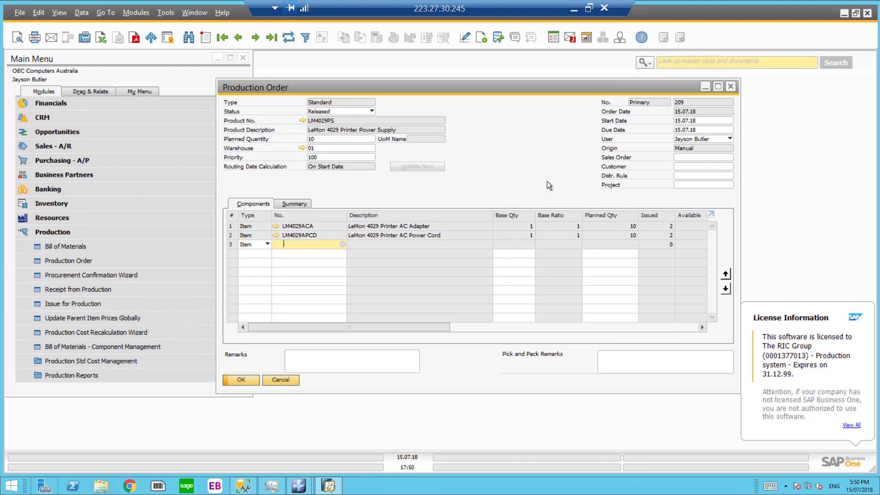
right_click(527, 145)
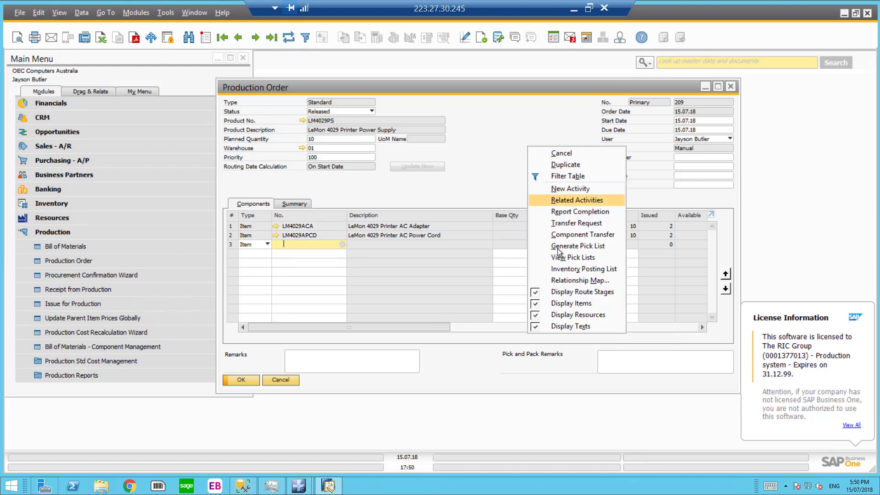
left_click(551, 281)
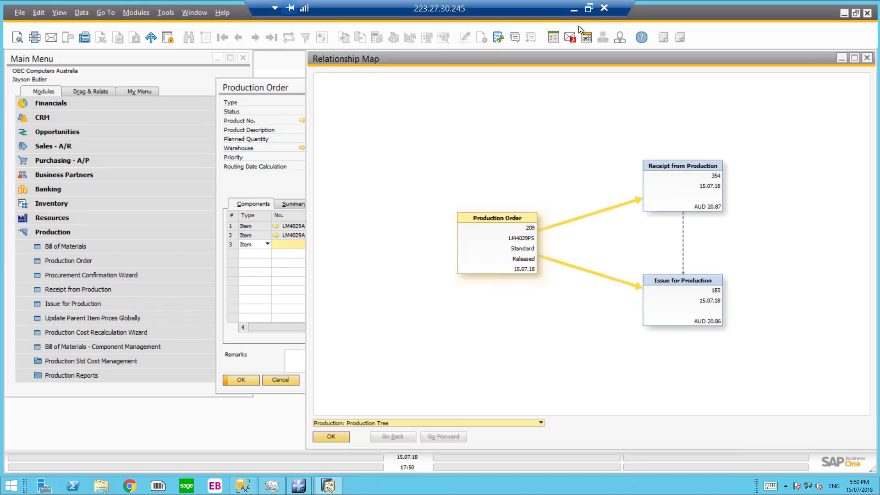
left_click_drag(564, 60, 477, 59)
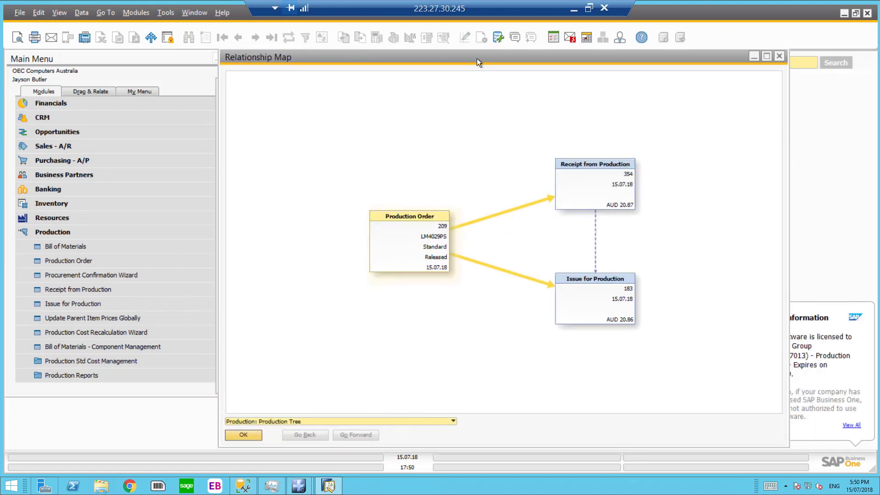
- Open Receipt from Production 354 and review its bin allocation postings
double_click(558, 163)
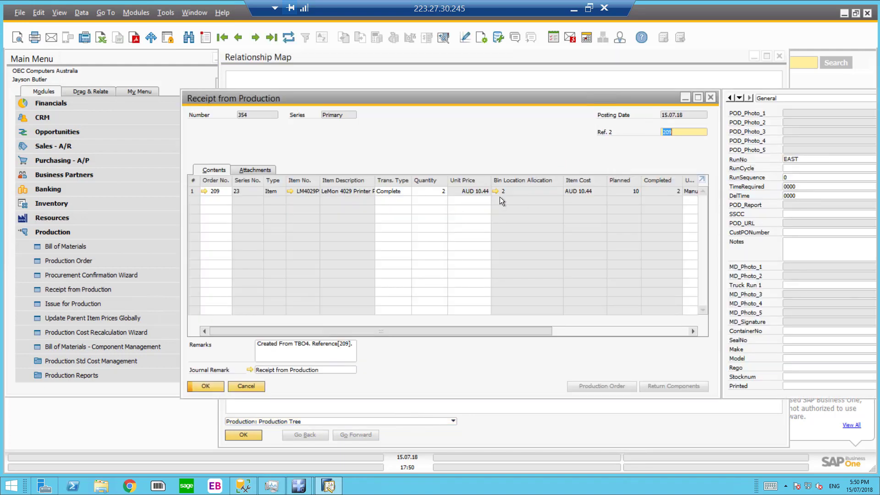
left_click(496, 190)
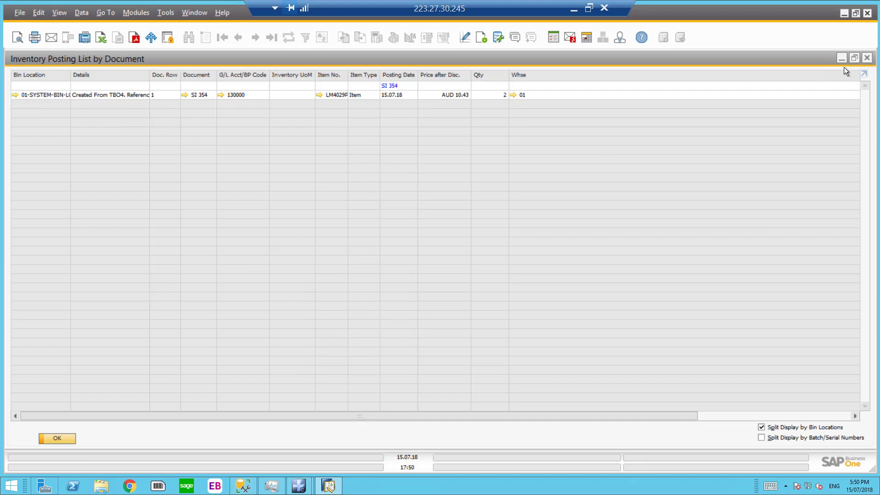
left_click(867, 57)
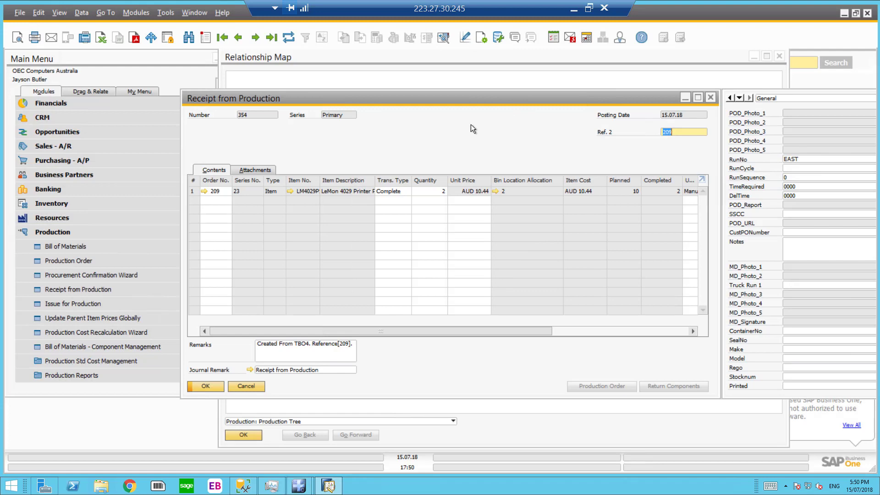
right_click(466, 126)
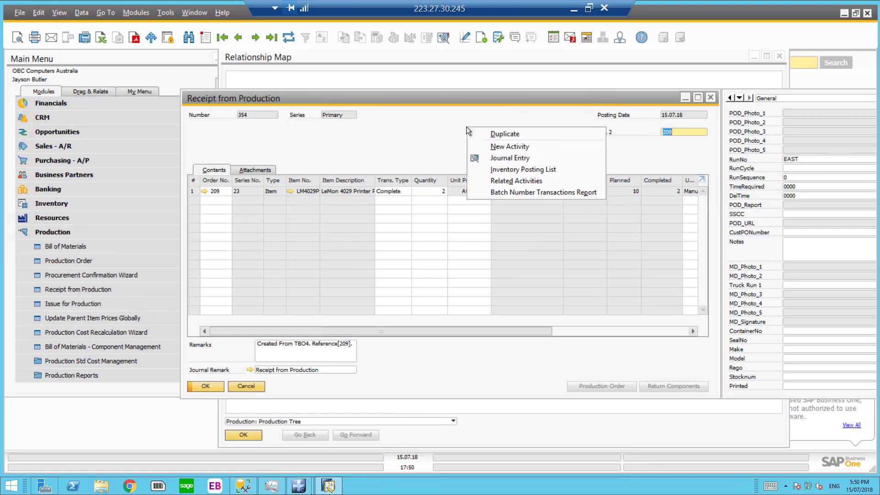
left_click(491, 192)
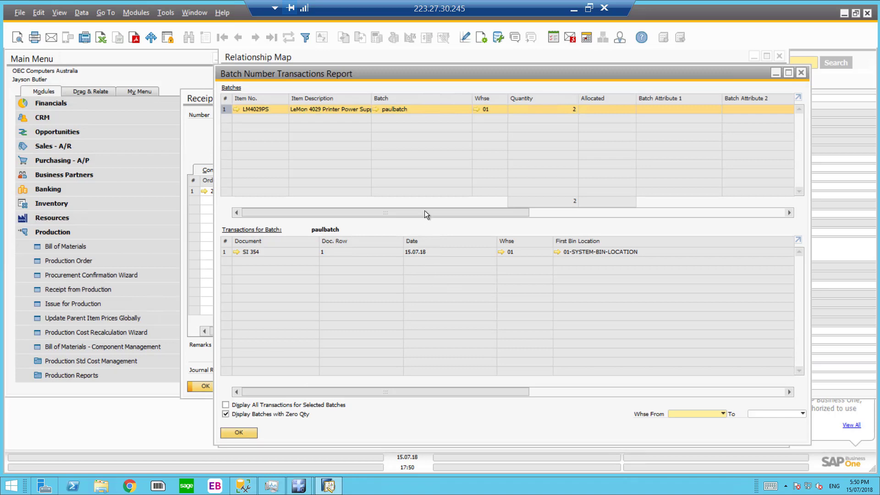
left_click_drag(424, 212, 548, 194)
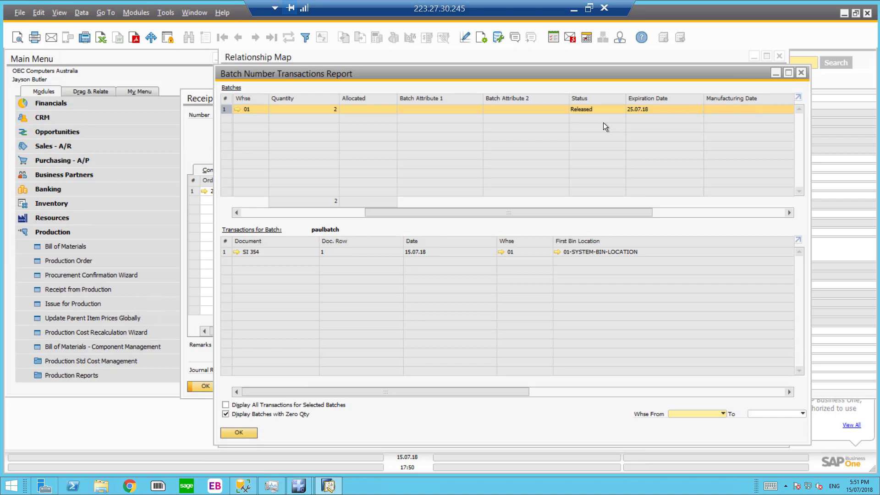
left_click_drag(491, 213, 333, 204)
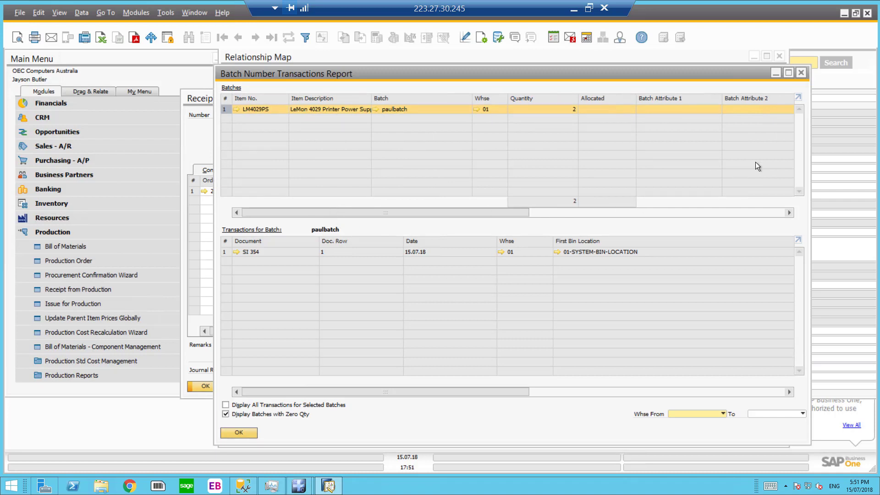
left_click(802, 75)
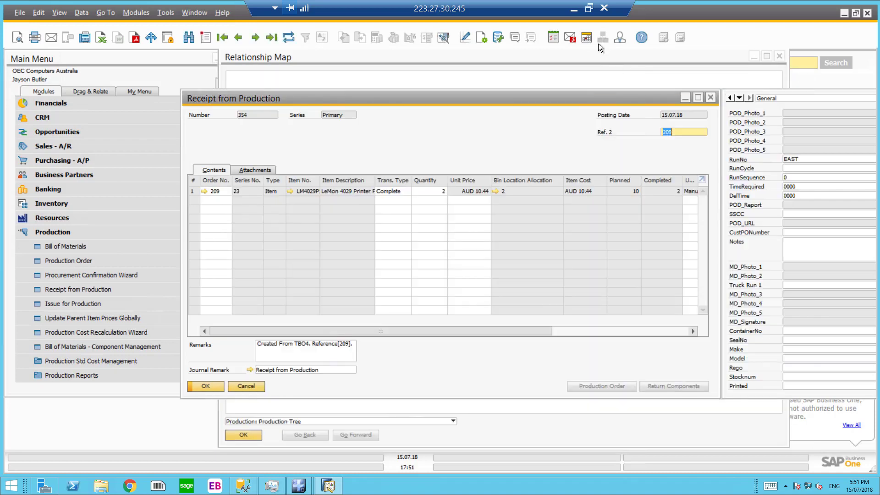
- Minimise the SAP remote session to show TBO4's Receipt From Production list
left_click(581, 8)
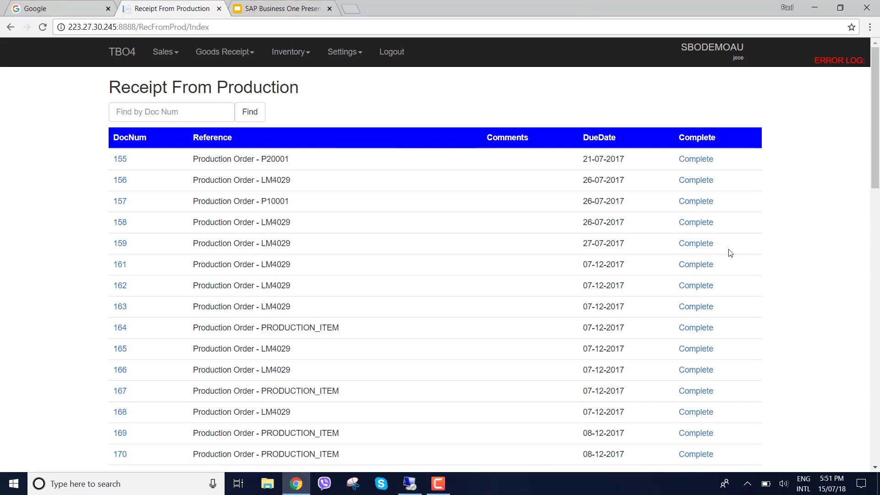